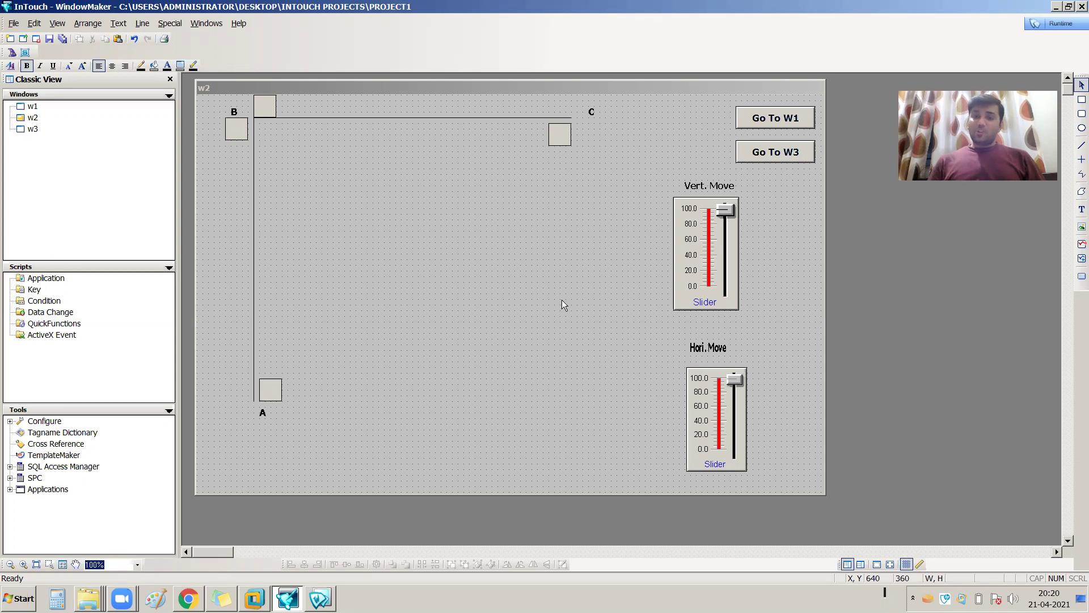
# Draw a straight diagonal line from the lower end of the vertical line at A to the end of the horizontal line at C
pyautogui.click(1082, 146)
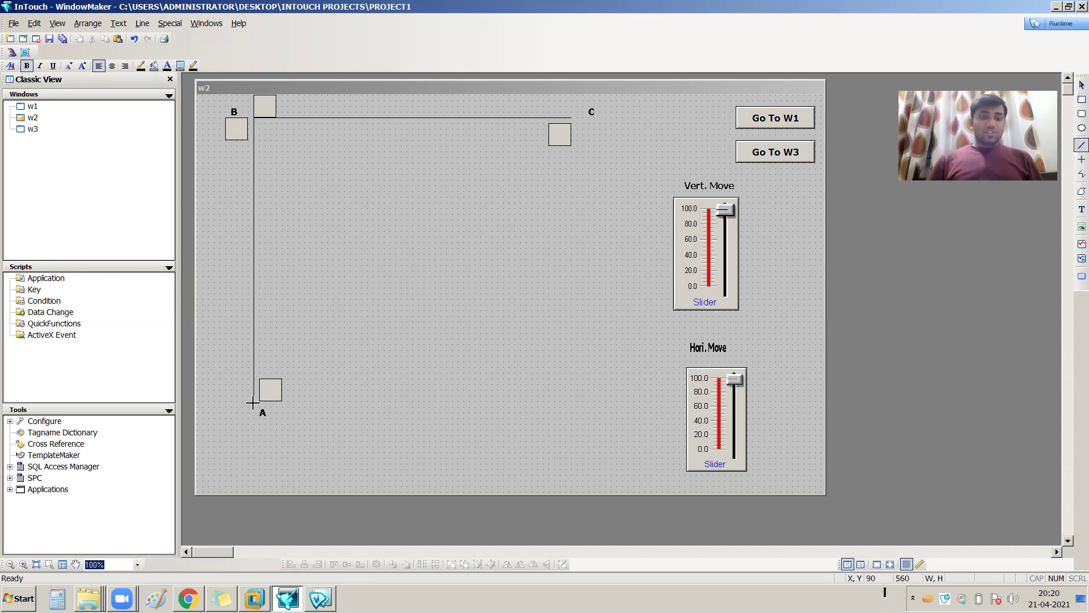
pyautogui.moveTo(253, 402)
pyautogui.mouseDown()
pyautogui.moveTo(458, 165)
pyautogui.moveTo(571, 118)
pyautogui.mouseUp()
pyautogui.click(570, 252)
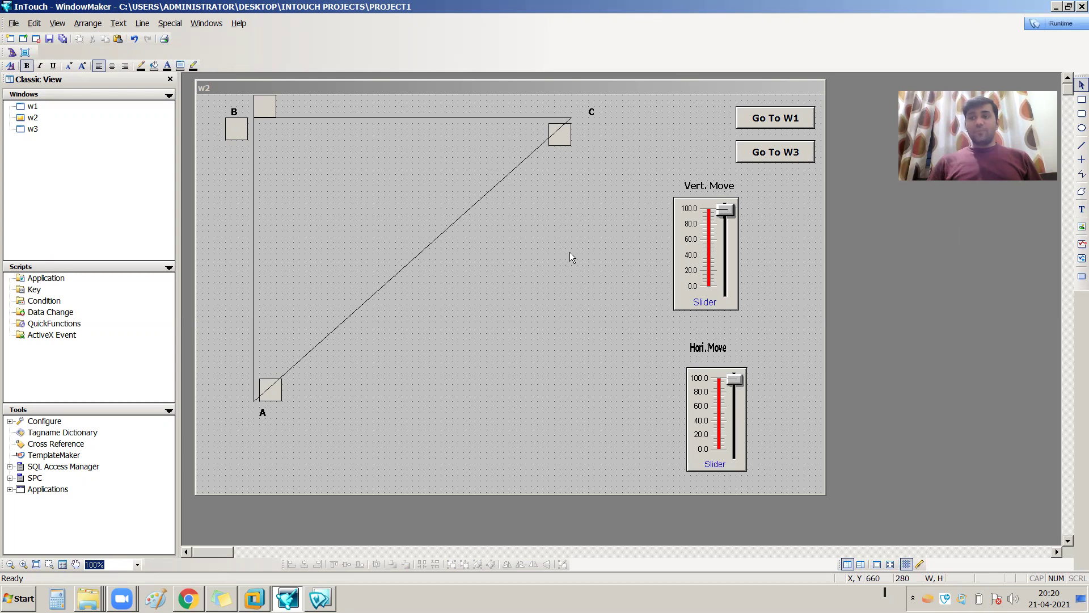
# Draw a square about 40 by 40 in size just beside the existing square near point A
pyautogui.click(1082, 100)
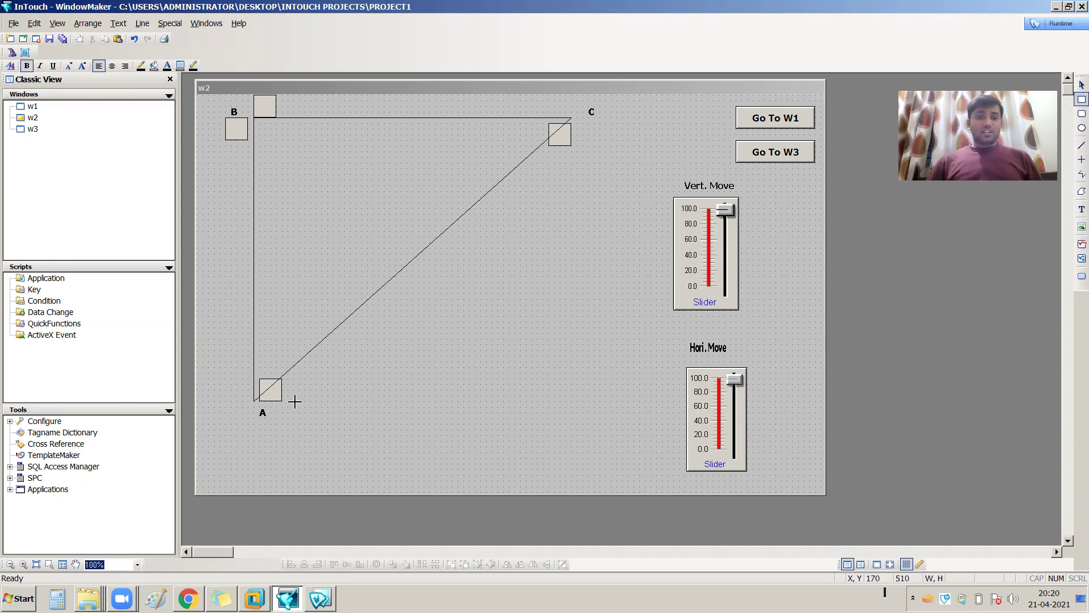
pyautogui.moveTo(293, 396); pyautogui.dragTo(316, 419)
pyautogui.click(373, 398)
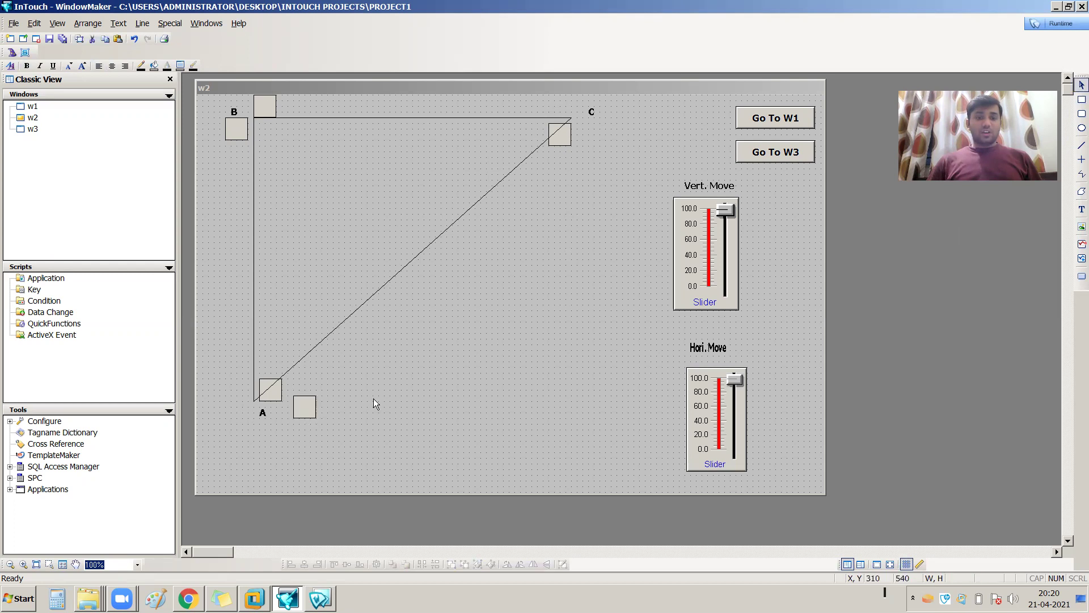
pyautogui.click(307, 408)
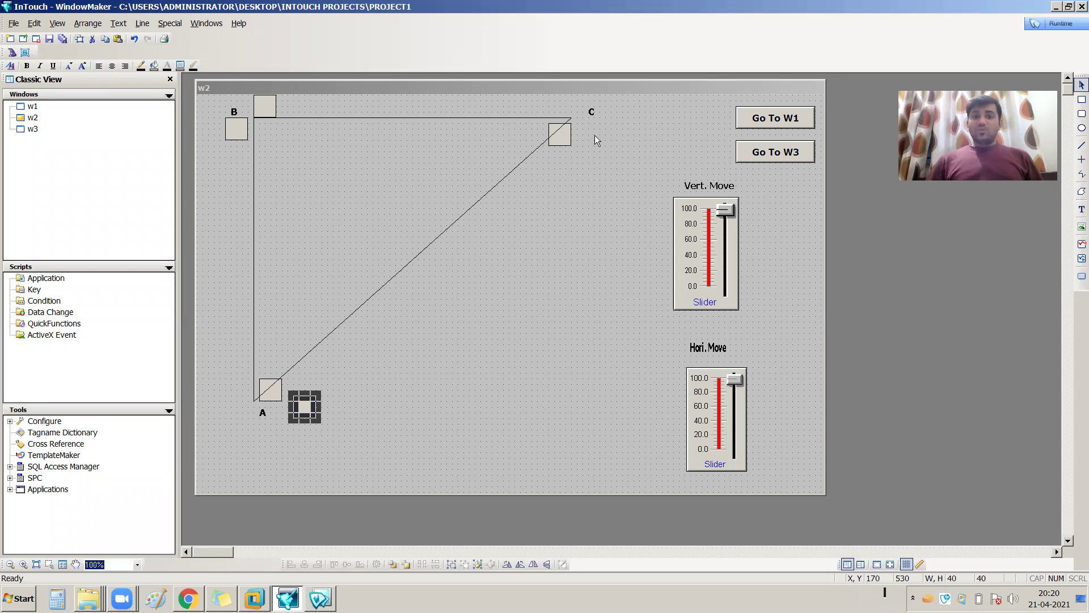
pyautogui.click(558, 222)
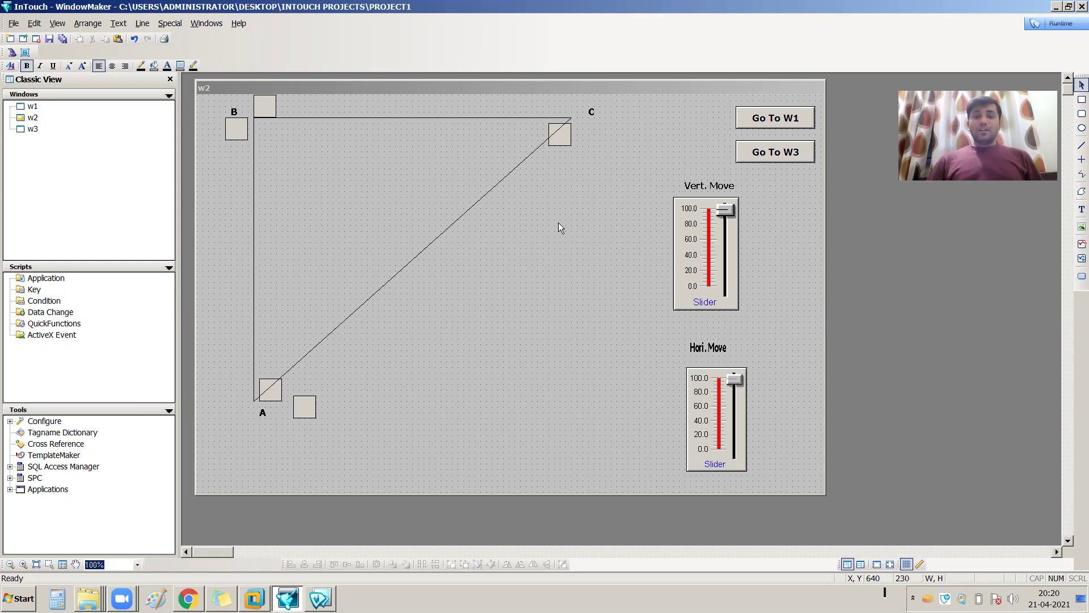
# Duplicate the Vert. Move slider and place the copy beside the Hori. Move slider
pyautogui.rightClick(716, 261)
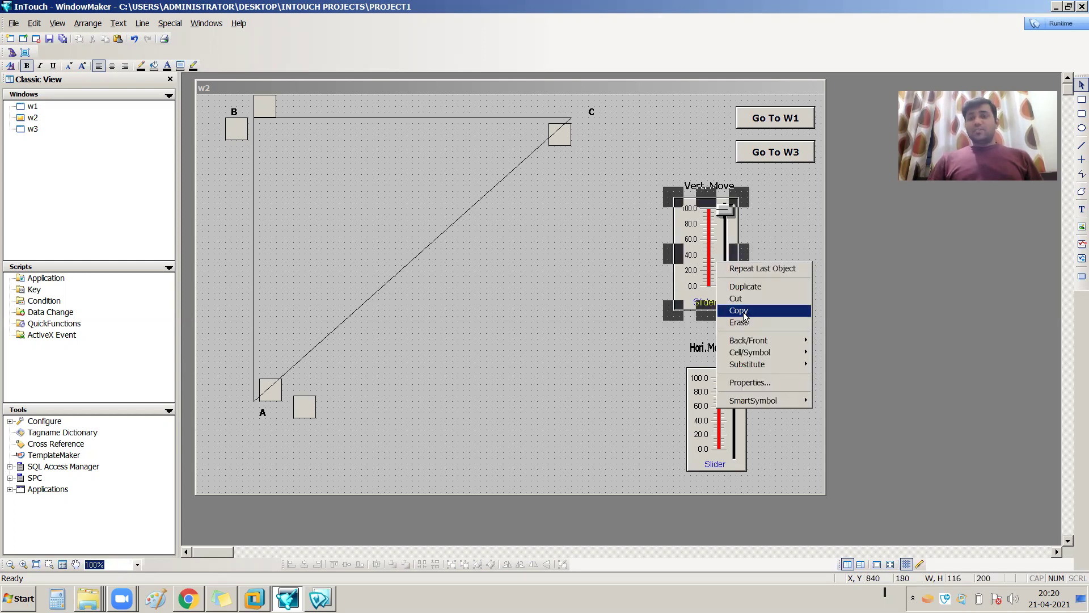
pyautogui.click(750, 287)
pyautogui.moveTo(740, 285); pyautogui.dragTo(603, 402)
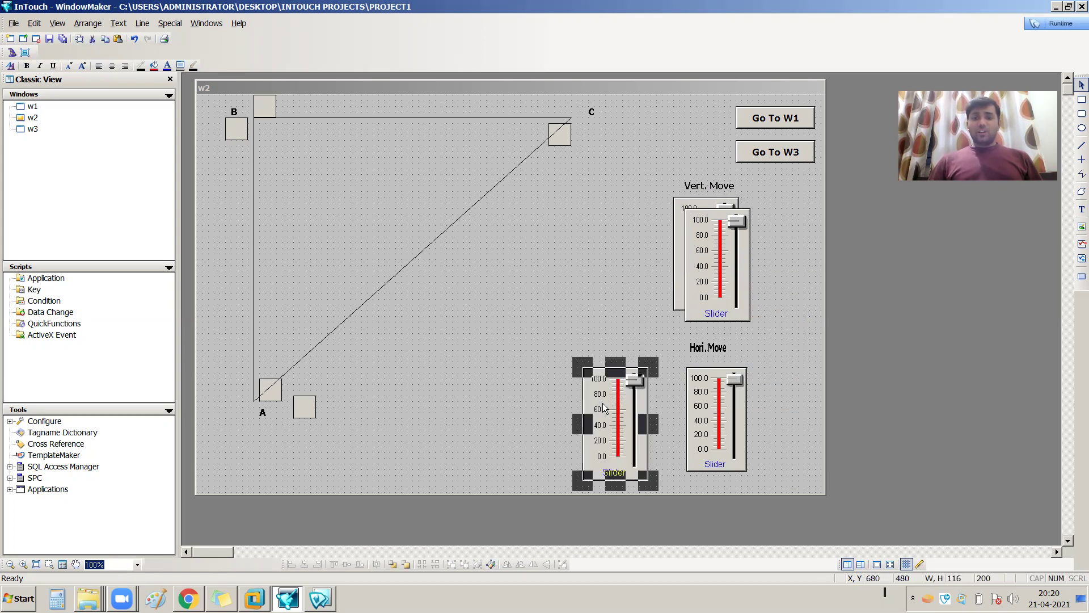
pyautogui.click(793, 388)
# Duplicate the "Hori. Move" label and place the copy above the duplicated slider
pyautogui.click(708, 347)
pyautogui.rightClick(707, 346)
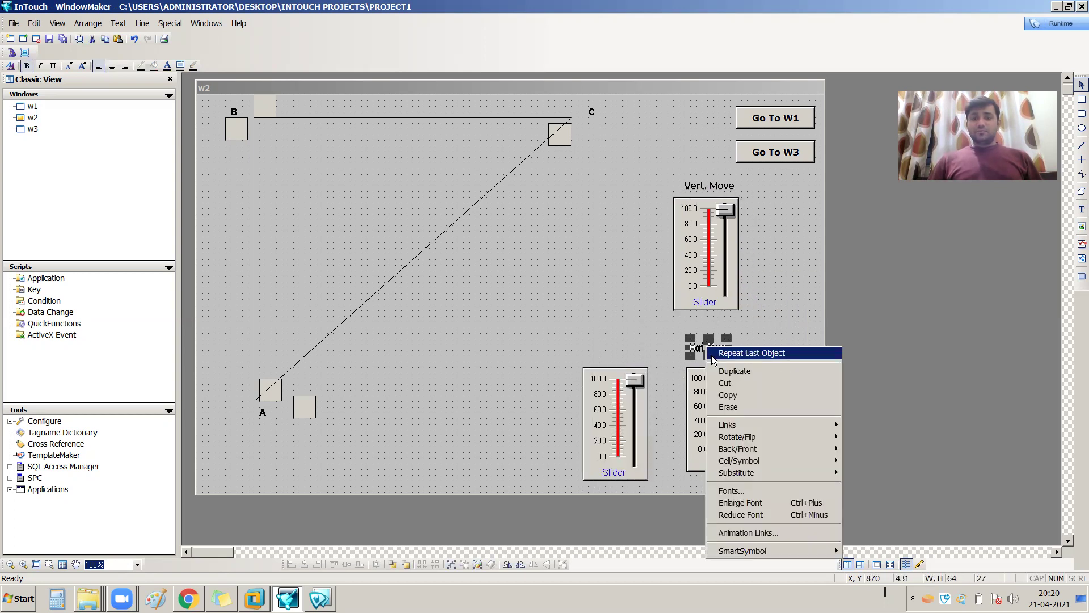
pyautogui.click(728, 370)
pyautogui.moveTo(714, 362); pyautogui.dragTo(611, 354)
# Substitute the copied label's string with "Daig. Move"
pyautogui.rightClick(610, 354)
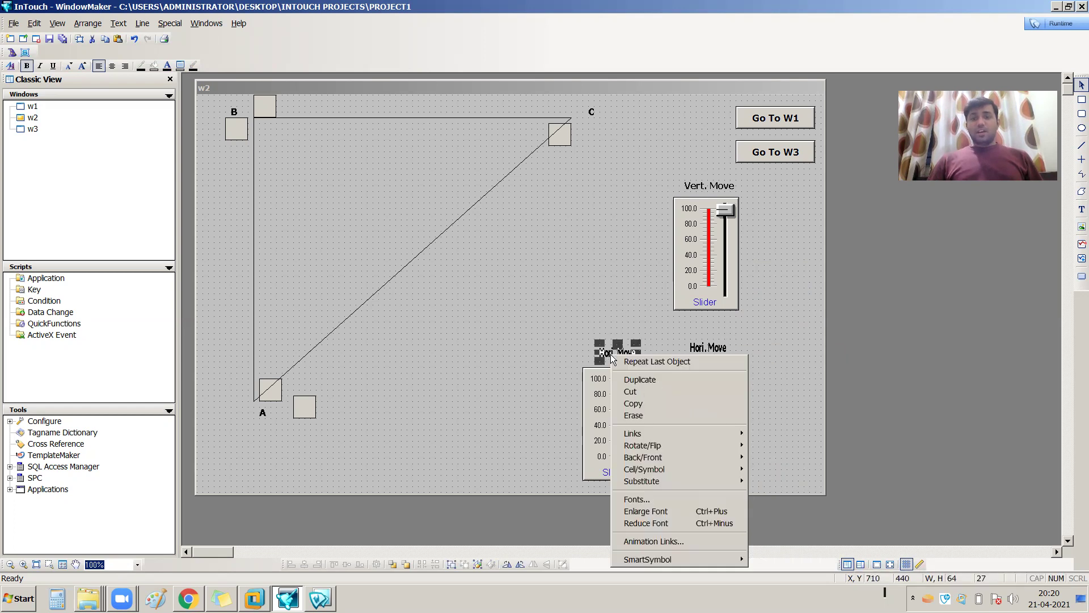
pyautogui.moveTo(674, 480)
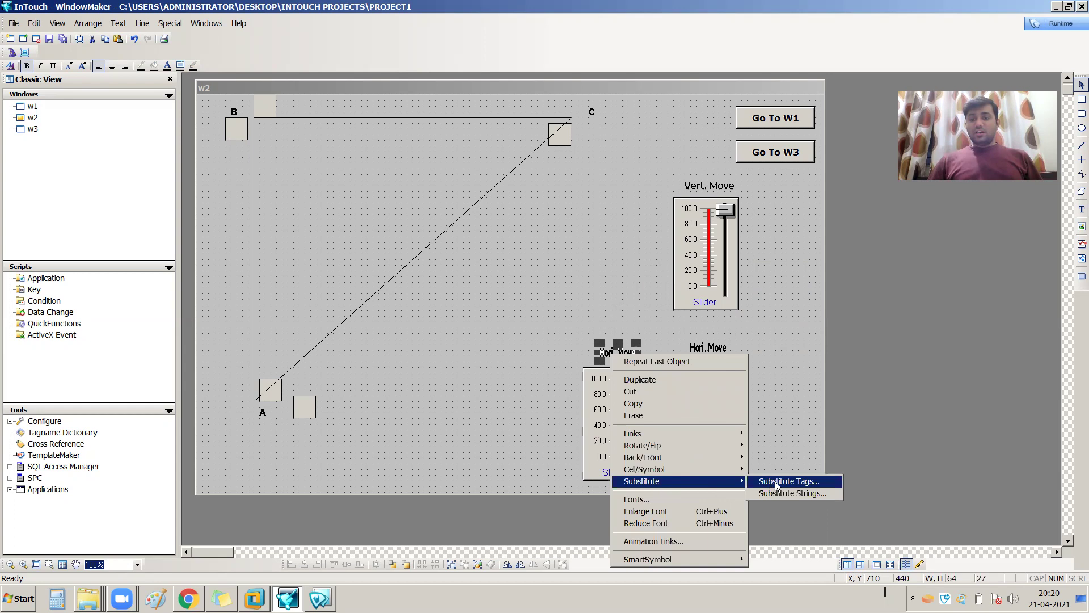
pyautogui.click(779, 493)
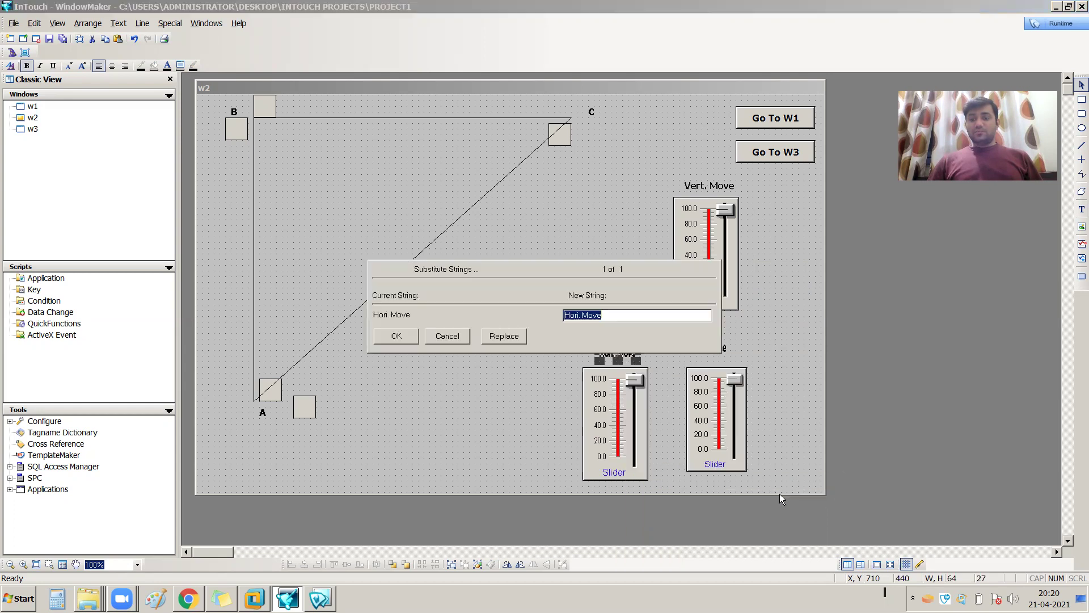
pyautogui.click(580, 315)
pyautogui.press('BackSpace')
pyautogui.press('BackSpace')
pyautogui.press('BackSpace')
pyautogui.press('BackSpace')
pyautogui.press('BackSpace')
pyautogui.write('Da')
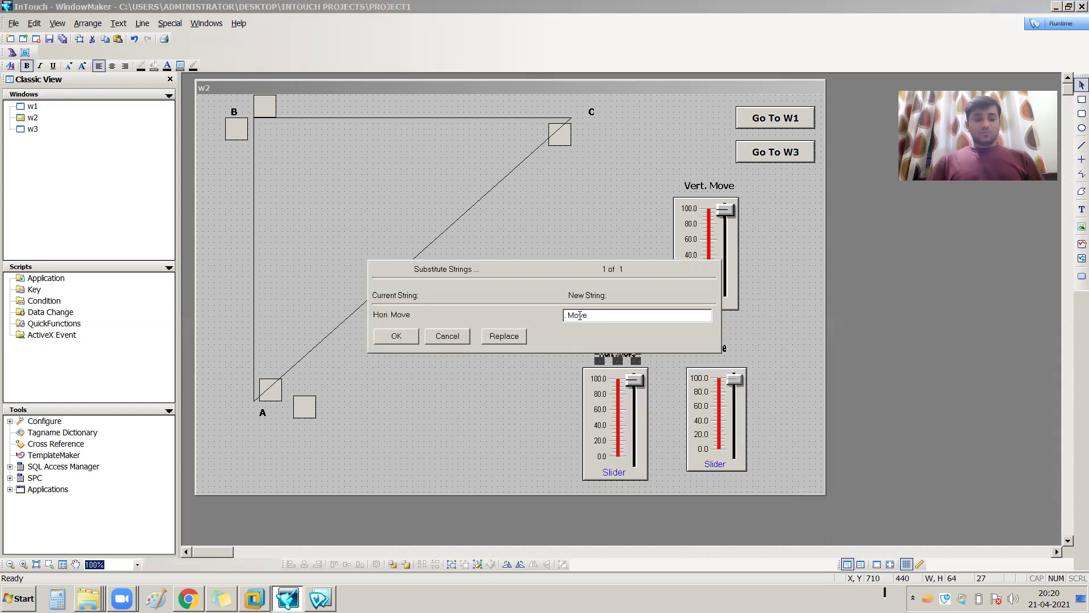
pyautogui.write('ig')
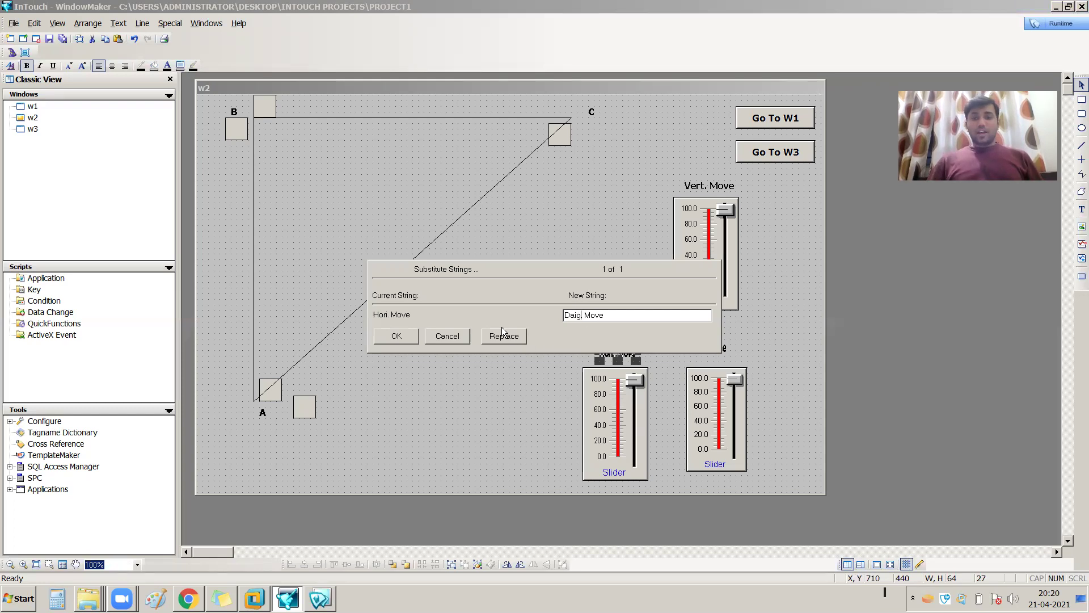
pyautogui.click(397, 337)
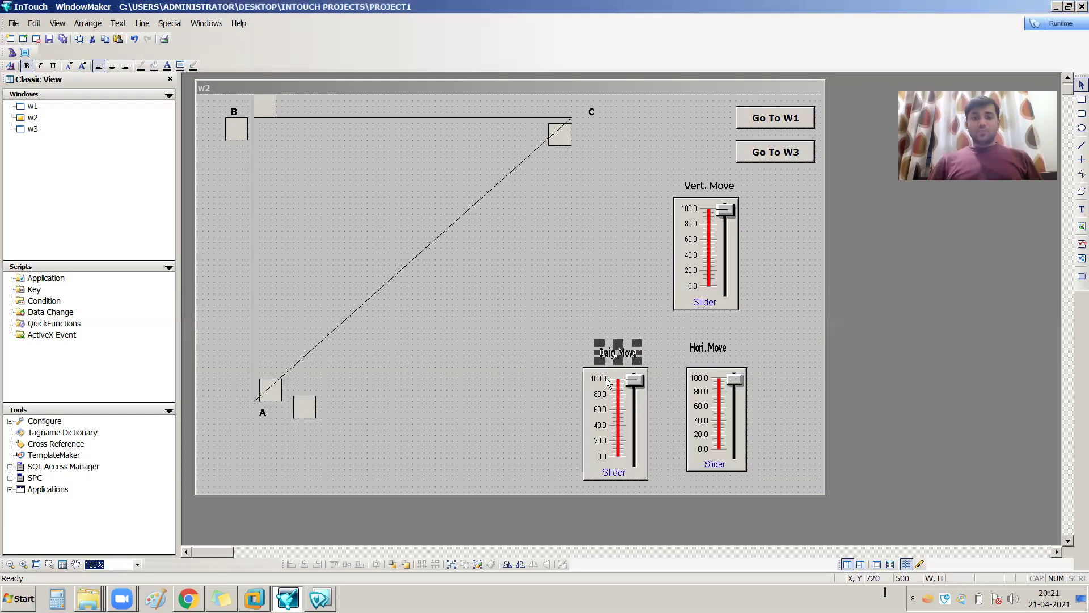
# Assign the tagname slider3 to the Daig. Move slider and save its definition as a Memory Real tag
pyautogui.doubleClick(625, 399)
pyautogui.press('End')
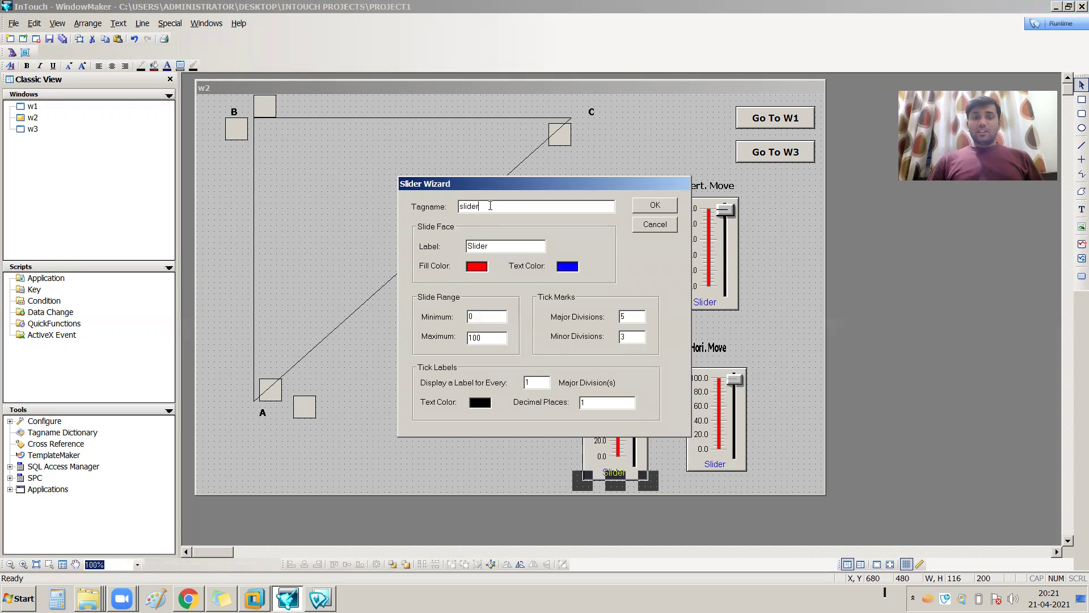
pyautogui.write('3')
pyautogui.press('Return')
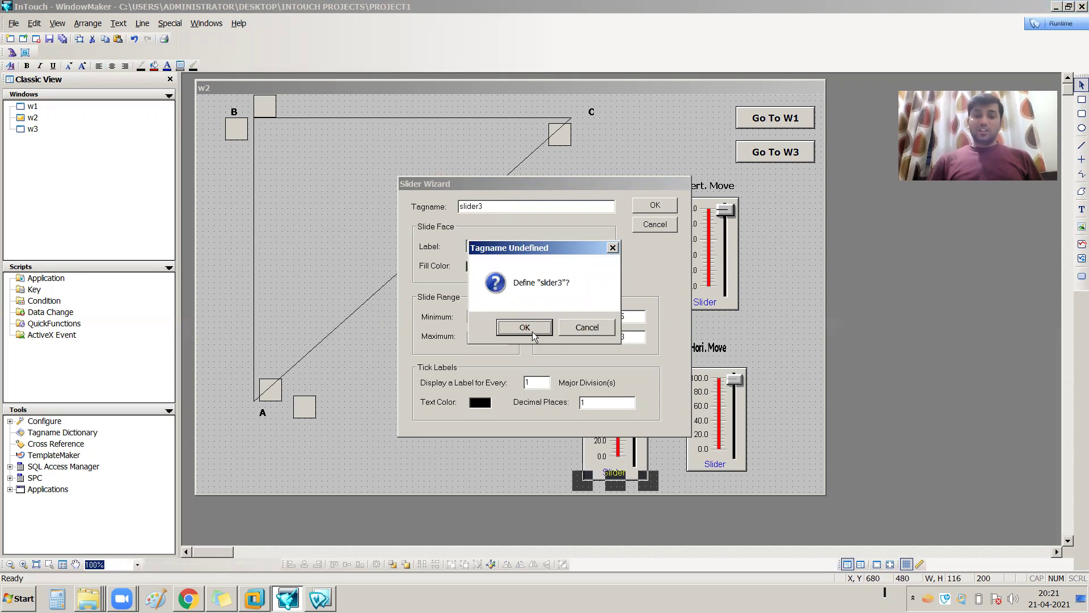
pyautogui.click(532, 331)
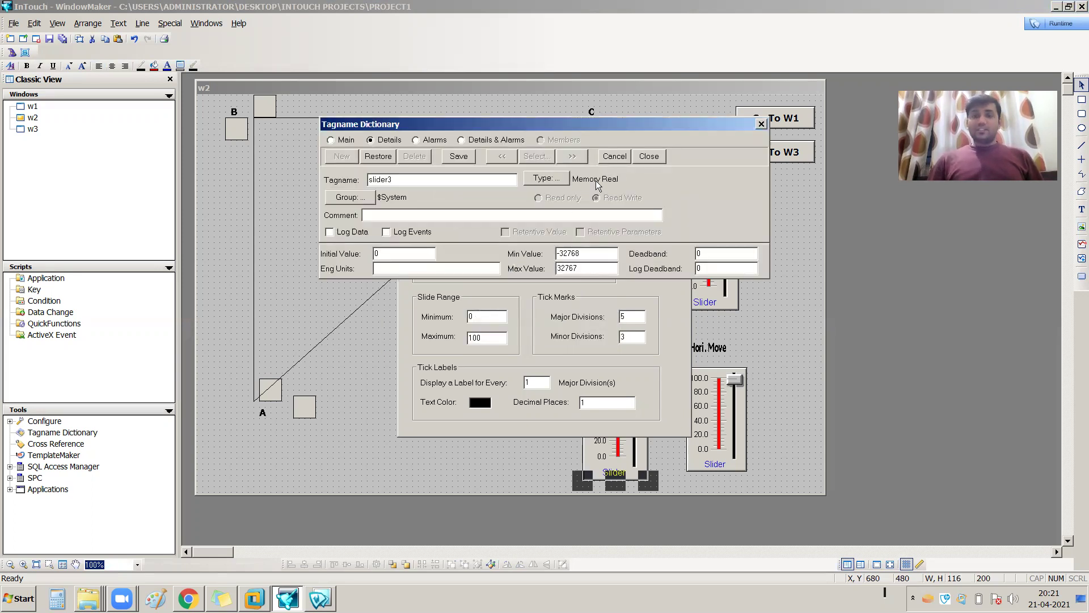
pyautogui.click(459, 156)
pyautogui.click(647, 156)
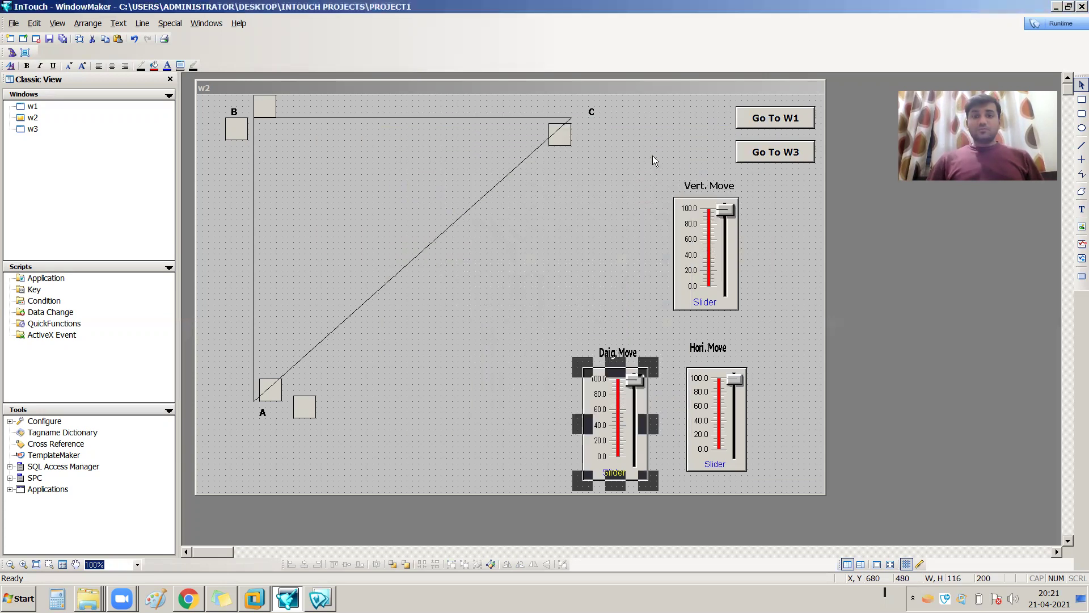
pyautogui.click(476, 325)
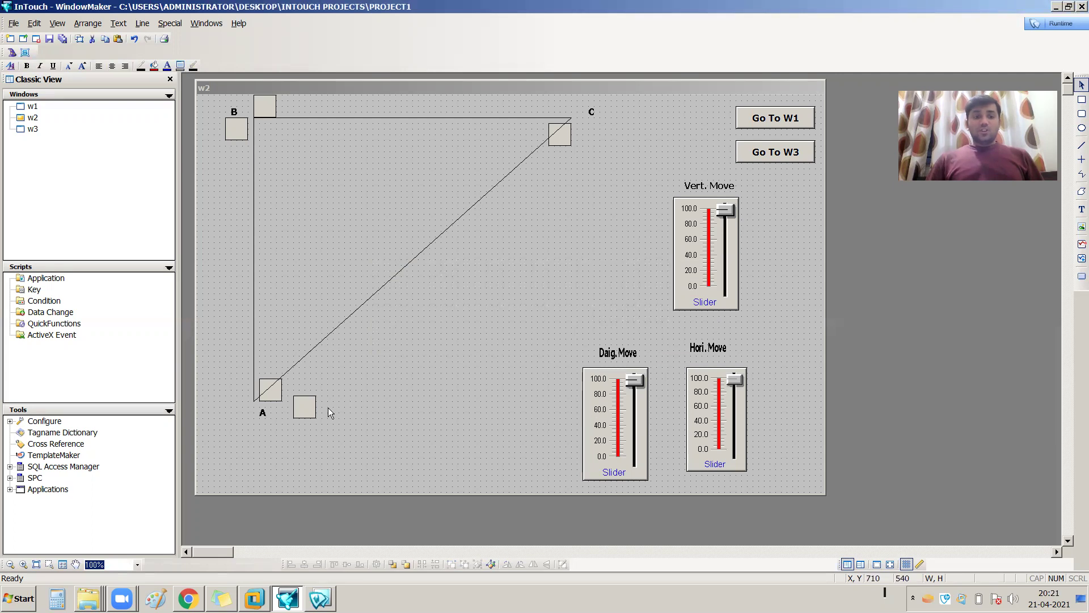
# Add a vertical location link to the new square near A, using the tag slider3 as its expression
pyautogui.click(311, 408)
pyautogui.doubleClick(311, 409)
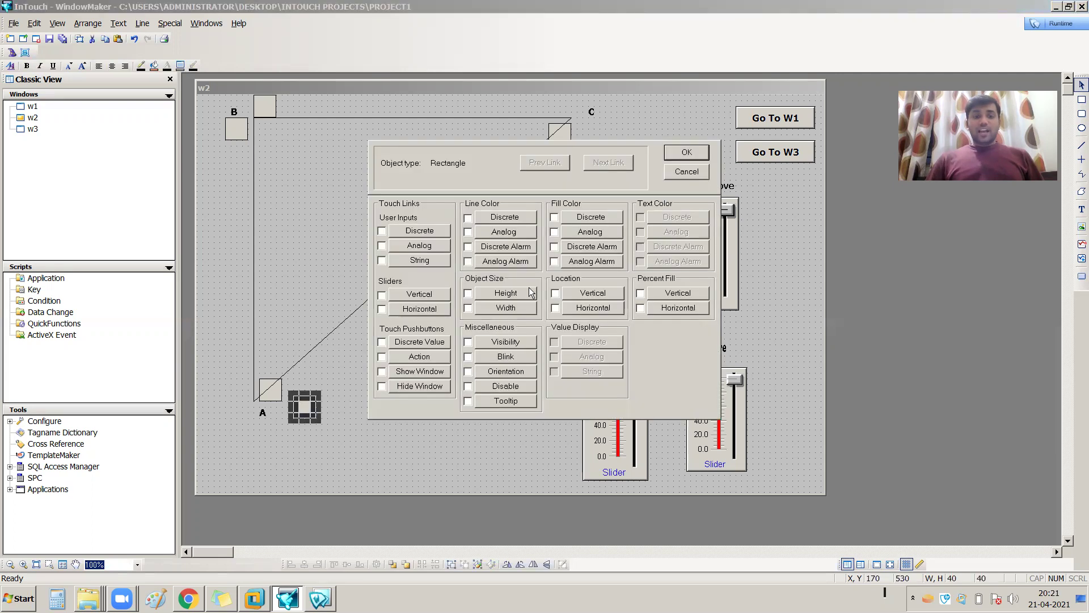
pyautogui.click(585, 293)
pyautogui.click(434, 241)
pyautogui.moveTo(434, 241); pyautogui.dragTo(359, 247)
pyautogui.press('BackSpace')
pyautogui.doubleClick(399, 240)
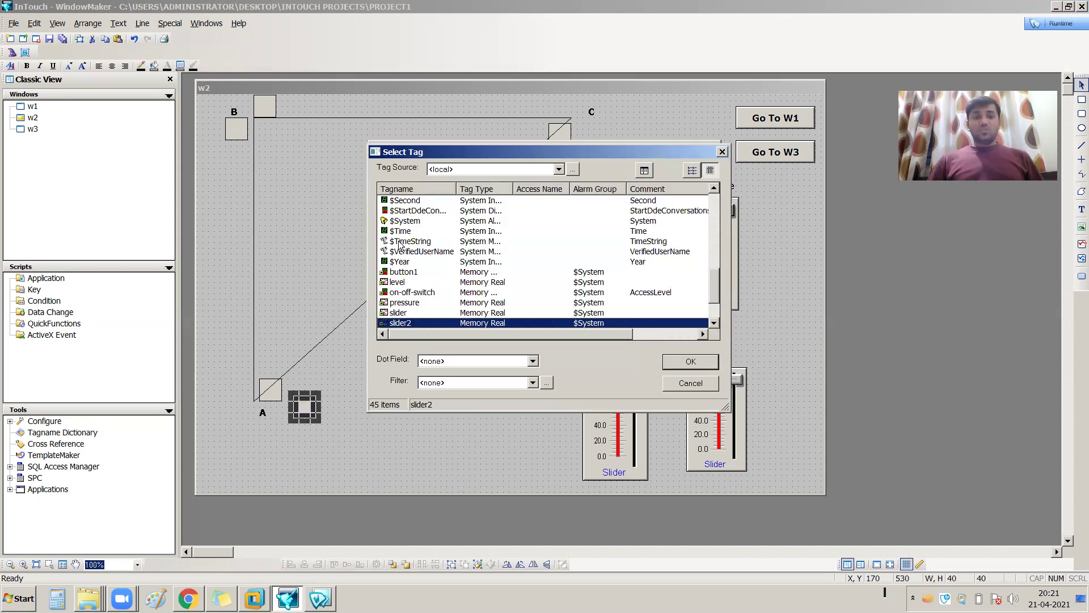
pyautogui.click(714, 323)
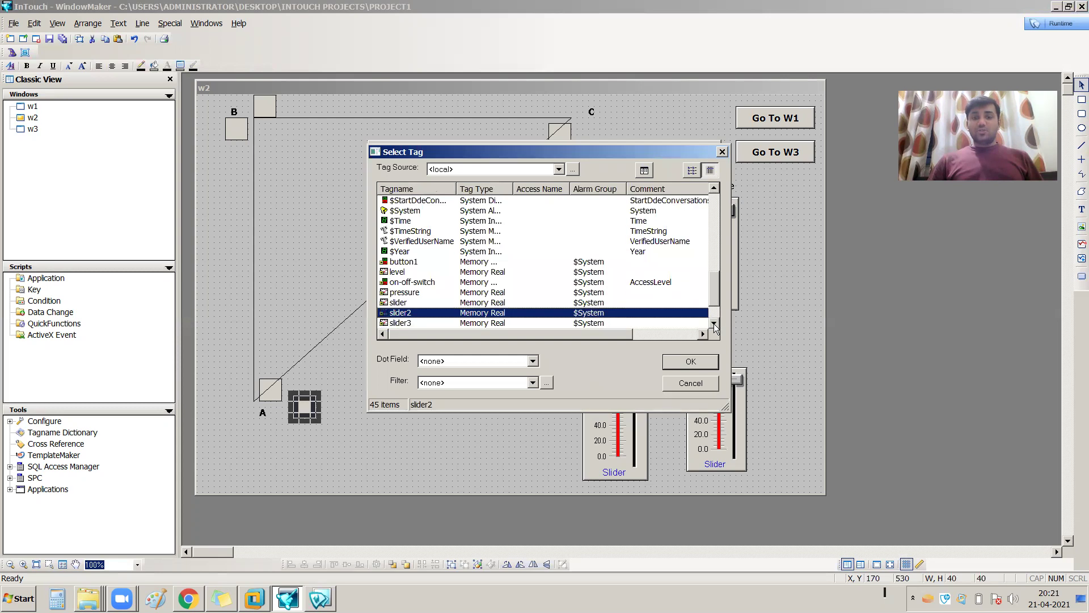
pyautogui.click(713, 323)
pyautogui.doubleClick(421, 312)
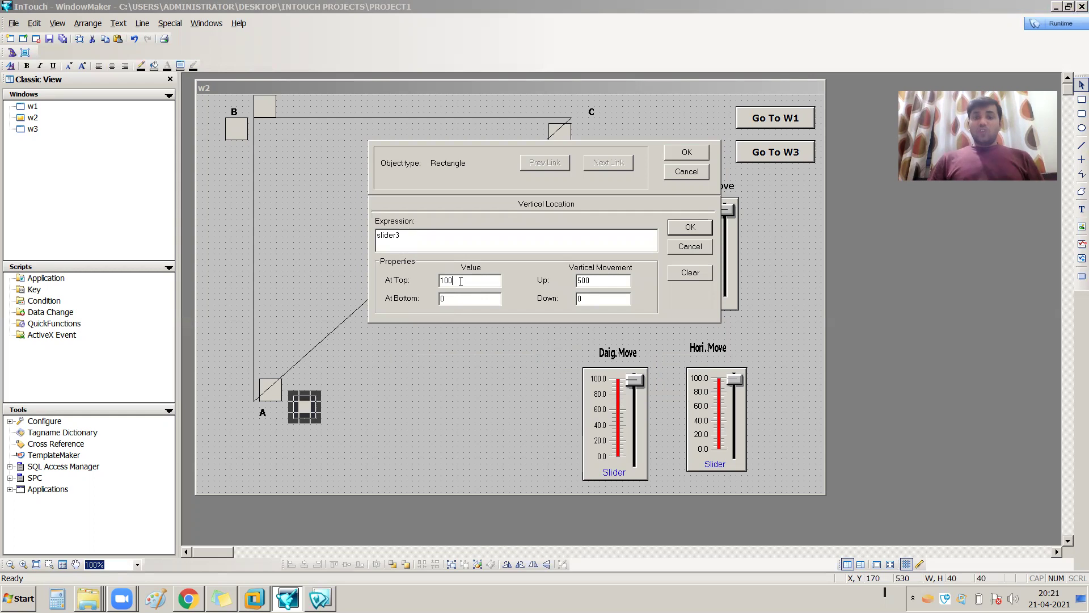
pyautogui.click(691, 229)
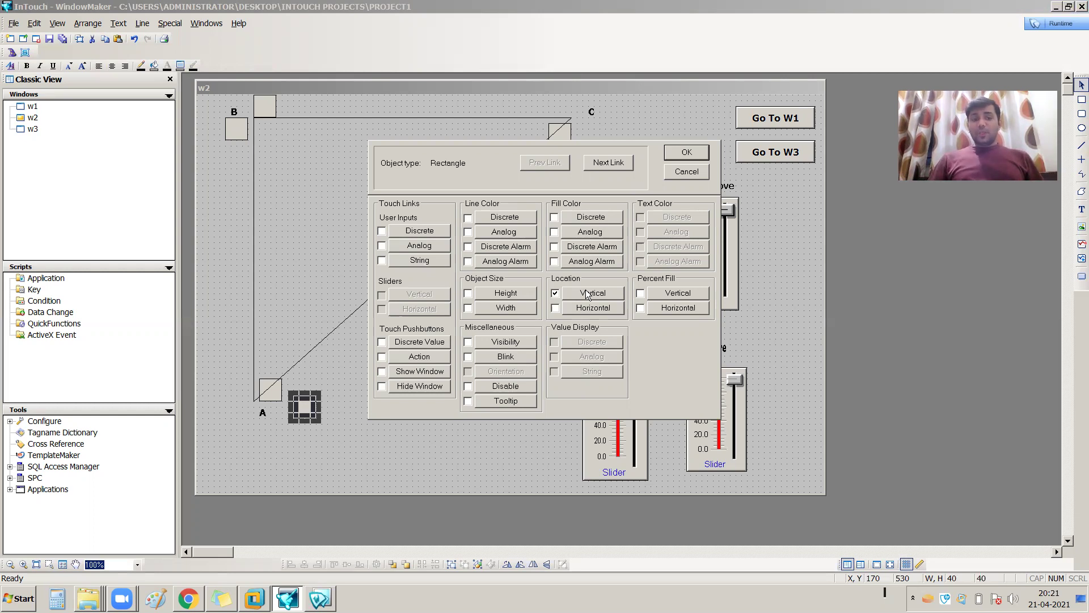
pyautogui.click(688, 152)
pyautogui.click(390, 403)
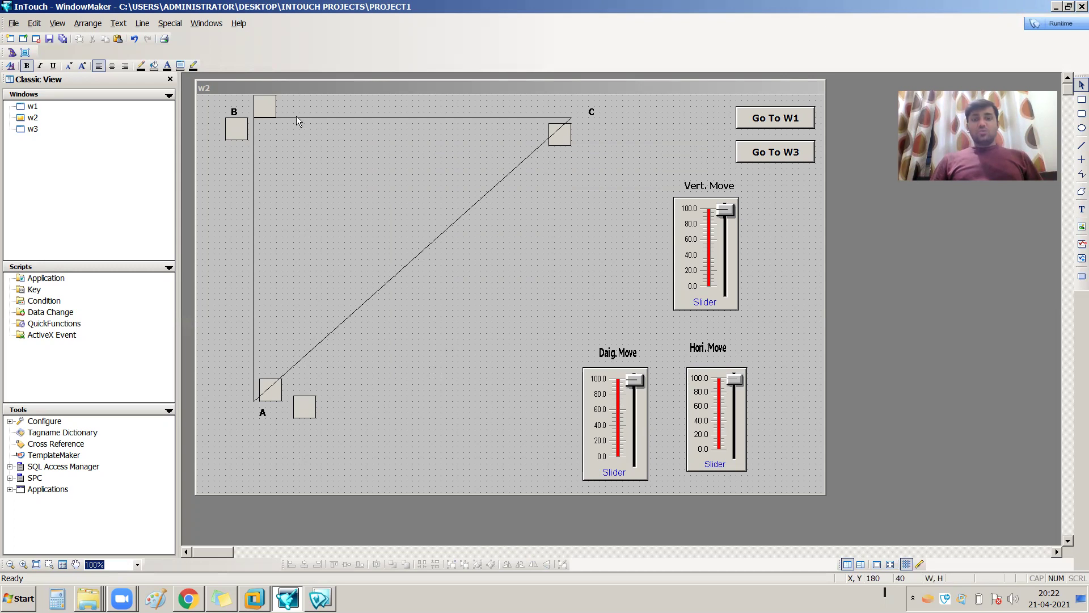
# Try reversing the new square's vertical location values, with 0 at top and 100 at bottom
pyautogui.doubleClick(302, 405)
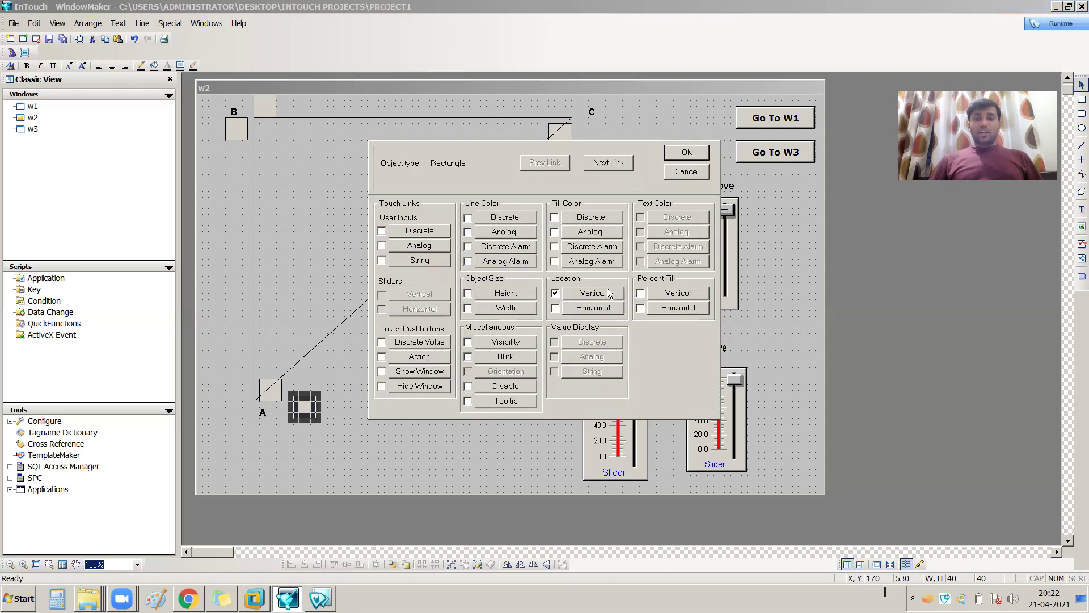
pyautogui.click(605, 290)
pyautogui.click(595, 280)
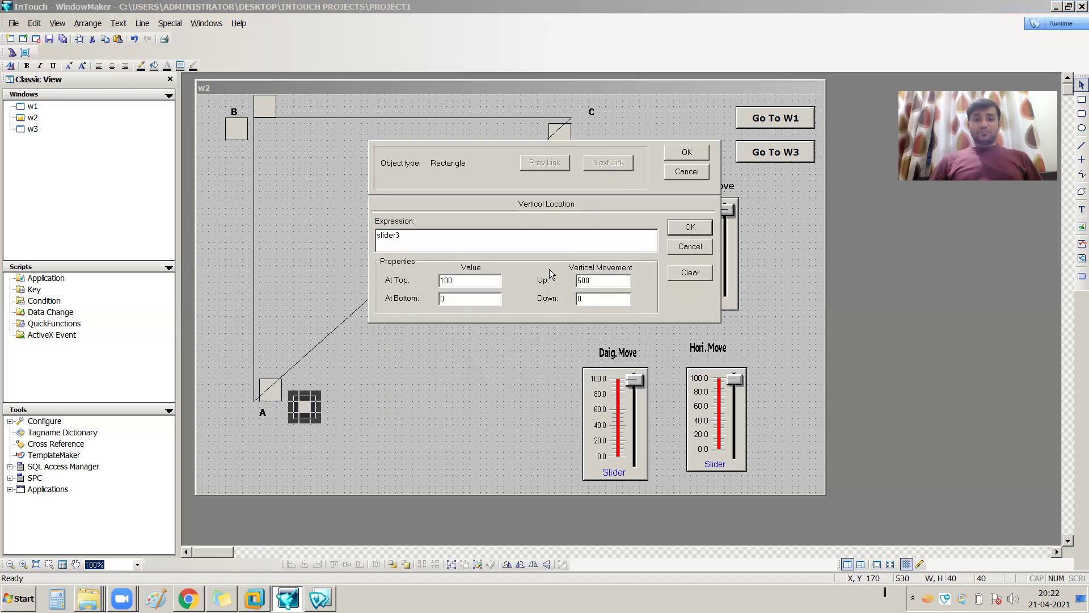
pyautogui.doubleClick(446, 280)
pyautogui.write('0')
pyautogui.doubleClick(443, 298)
pyautogui.press('BackSpace')
pyautogui.write('100')
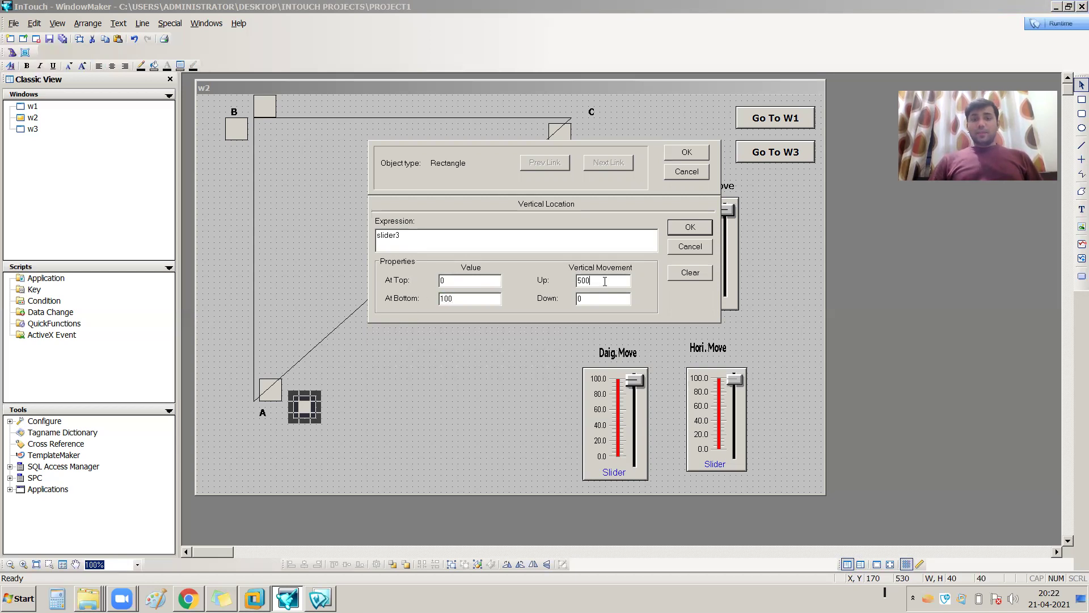
# Set the new square's vertical location values to 100 at top and 0 at bottom
pyautogui.moveTo(605, 281); pyautogui.dragTo(555, 278)
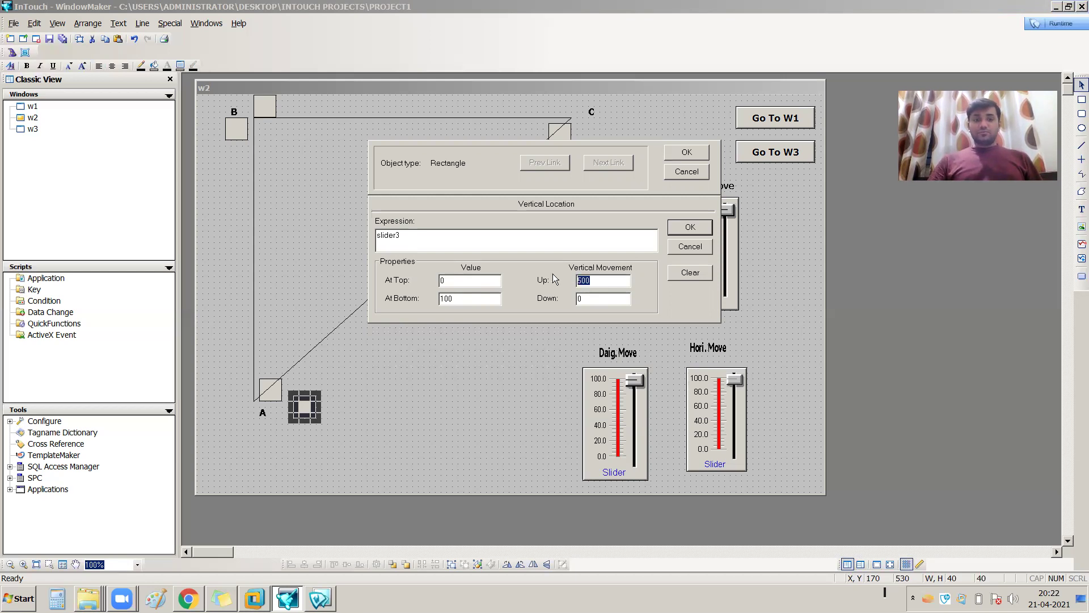
pyautogui.click(475, 278)
pyautogui.press('BackSpace')
pyautogui.moveTo(469, 297); pyautogui.dragTo(406, 304)
pyautogui.press('BackSpace')
pyautogui.write('0')
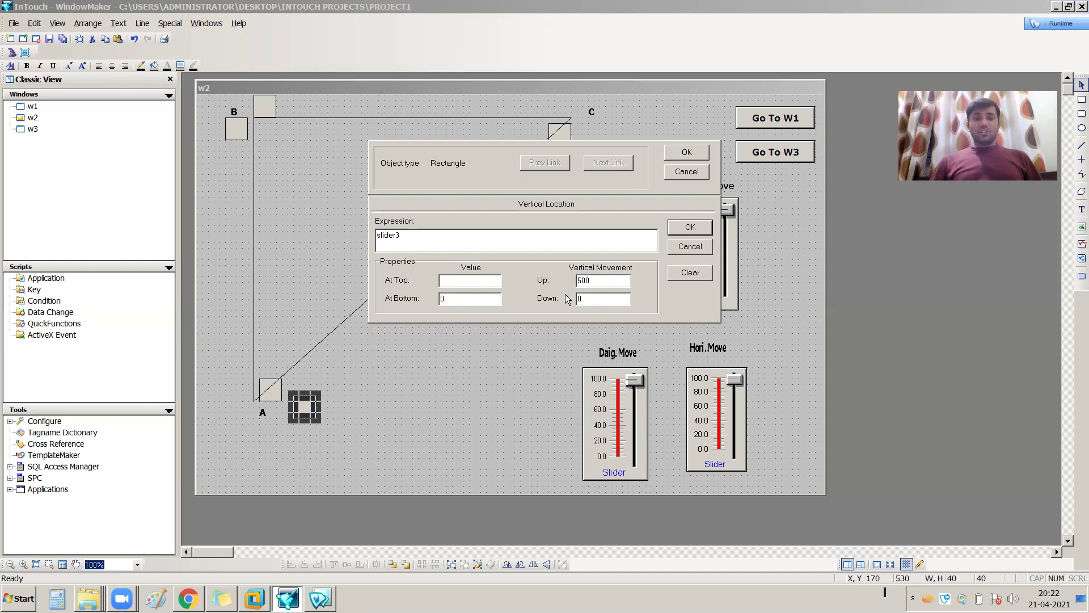
pyautogui.click(589, 301)
pyautogui.write('100')
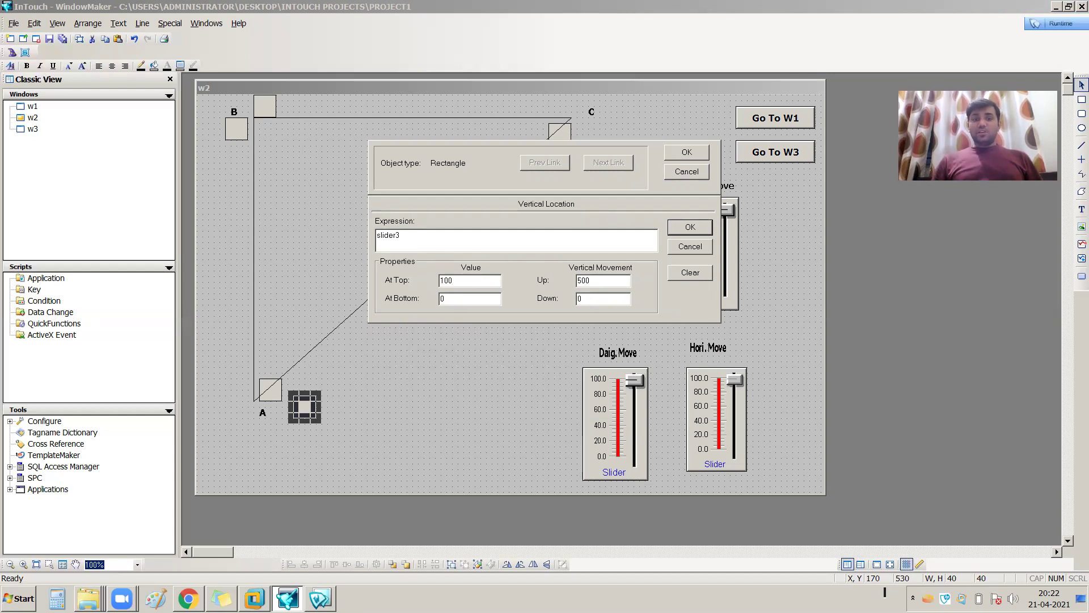
# Set the square's upward vertical movement to 500 and accept the vertical location link
pyautogui.click(600, 285)
pyautogui.write('500')
pyautogui.doubleClick(601, 285)
pyautogui.write('500')
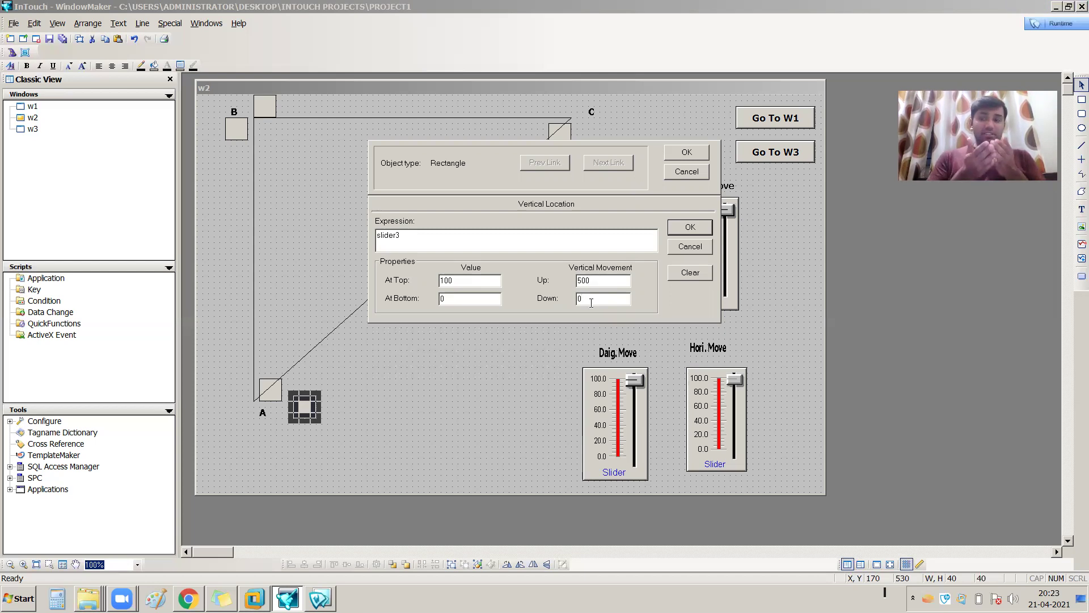
pyautogui.click(449, 298)
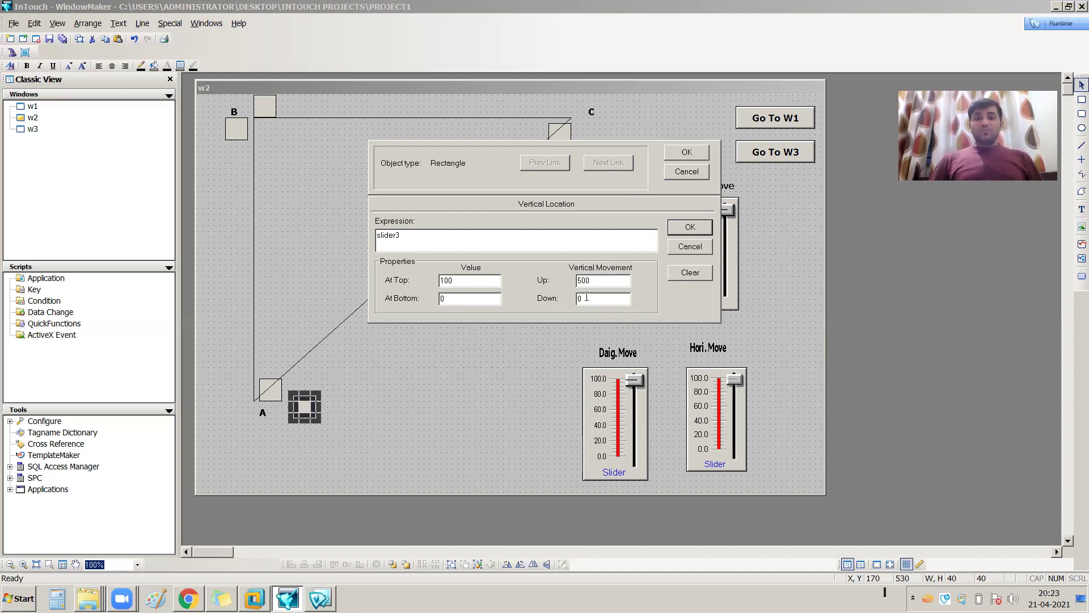
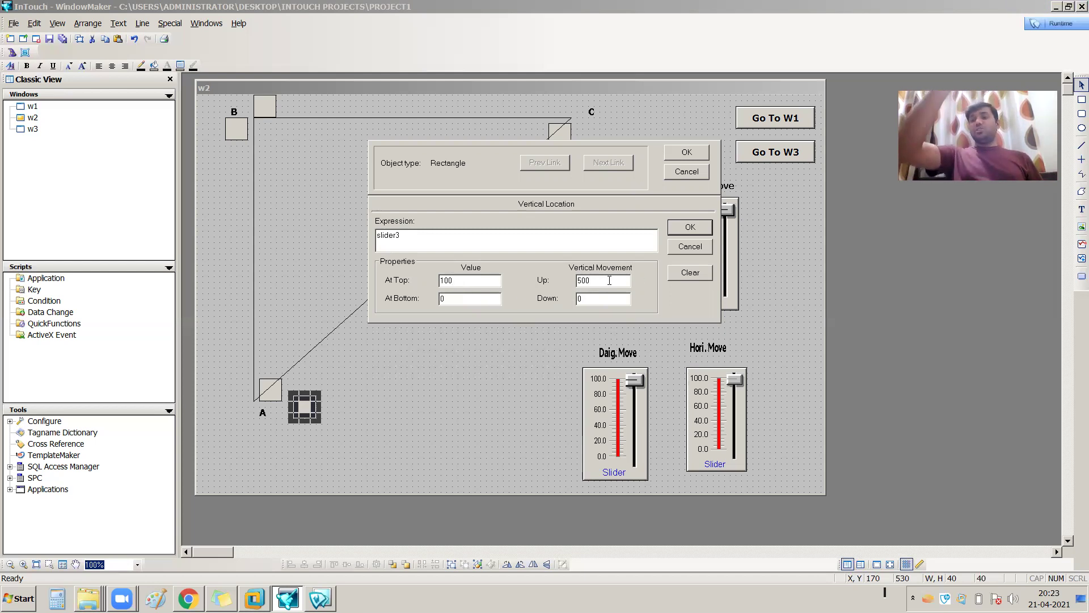
pyautogui.click(698, 226)
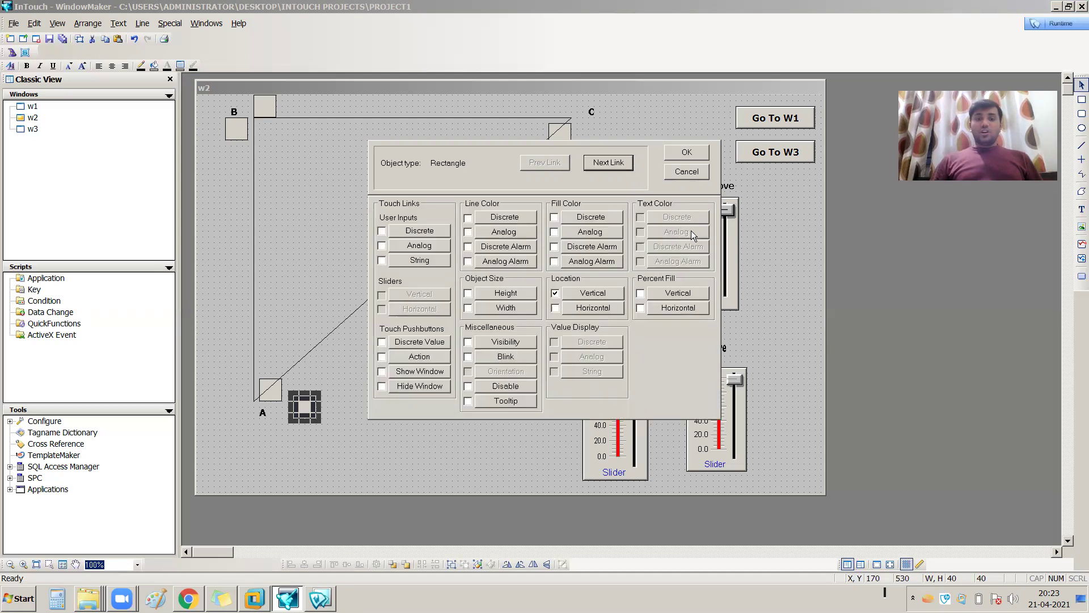
# Add a horizontal location link to the new square near A, with values 0 at left end and 100 at right end
pyautogui.click(585, 307)
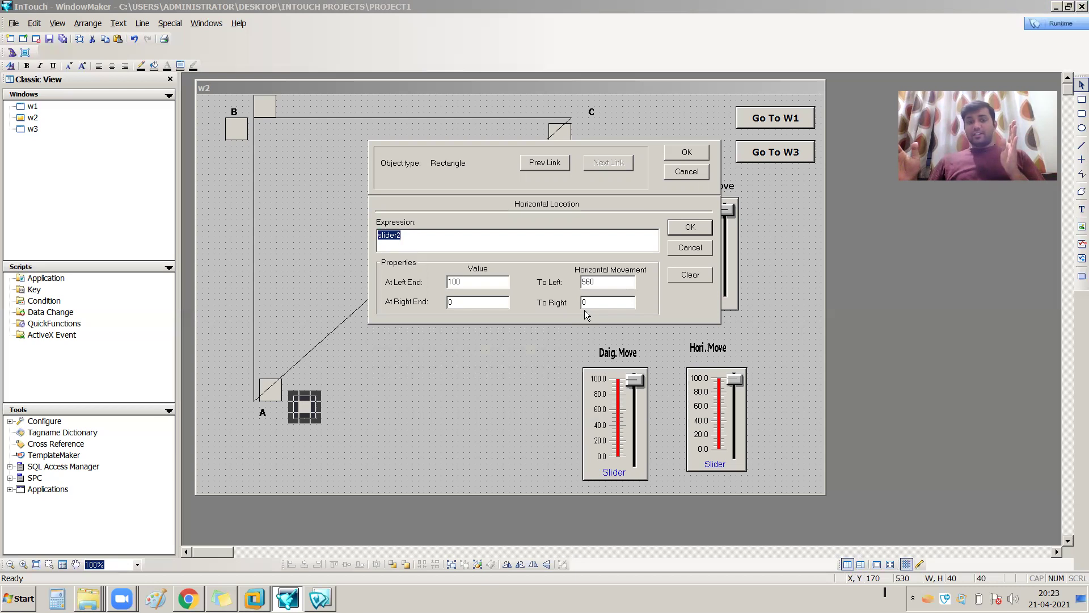
pyautogui.moveTo(461, 282); pyautogui.dragTo(442, 279)
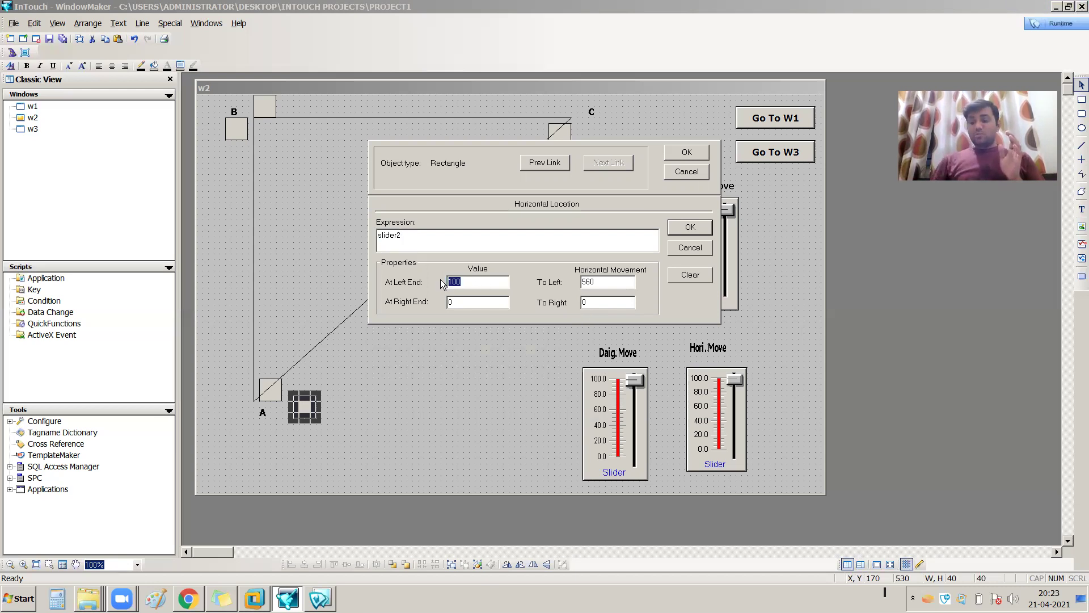
pyautogui.write('0')
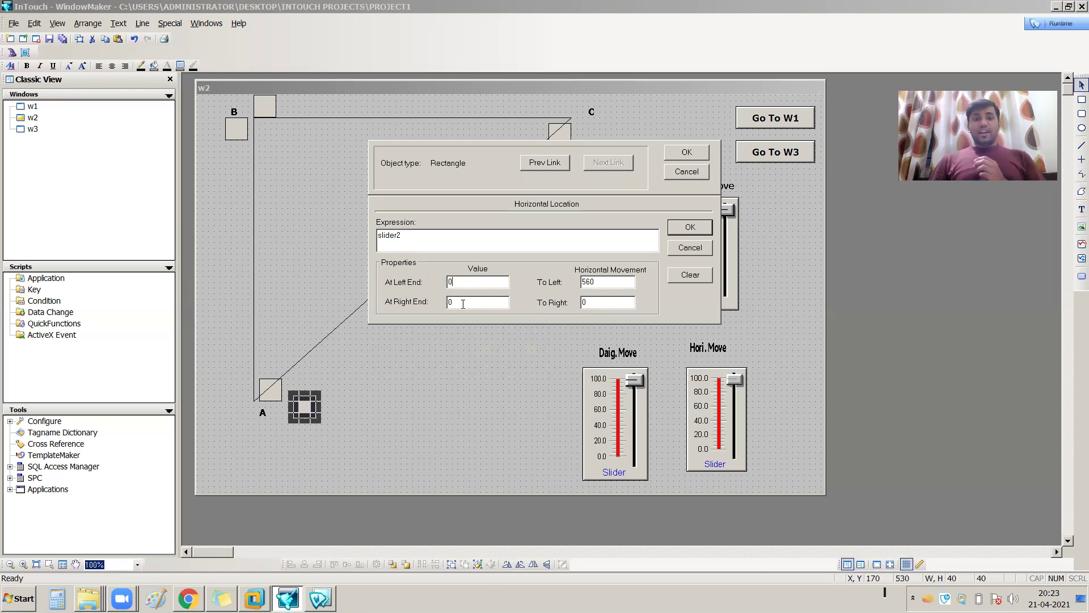
pyautogui.moveTo(460, 301); pyautogui.dragTo(409, 306)
pyautogui.write('100')
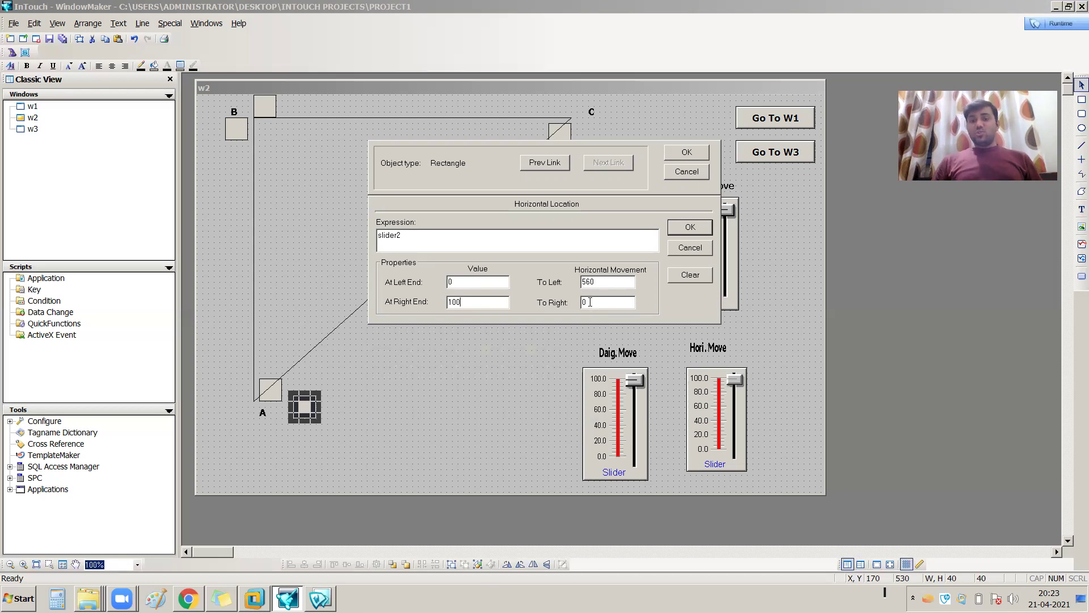
pyautogui.click(689, 227)
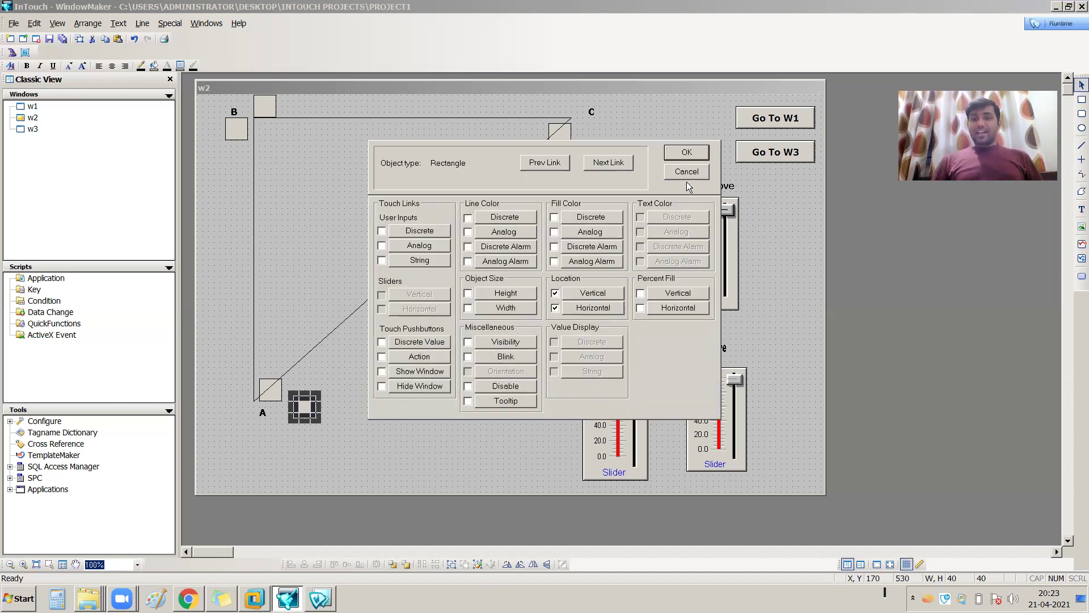
pyautogui.click(685, 151)
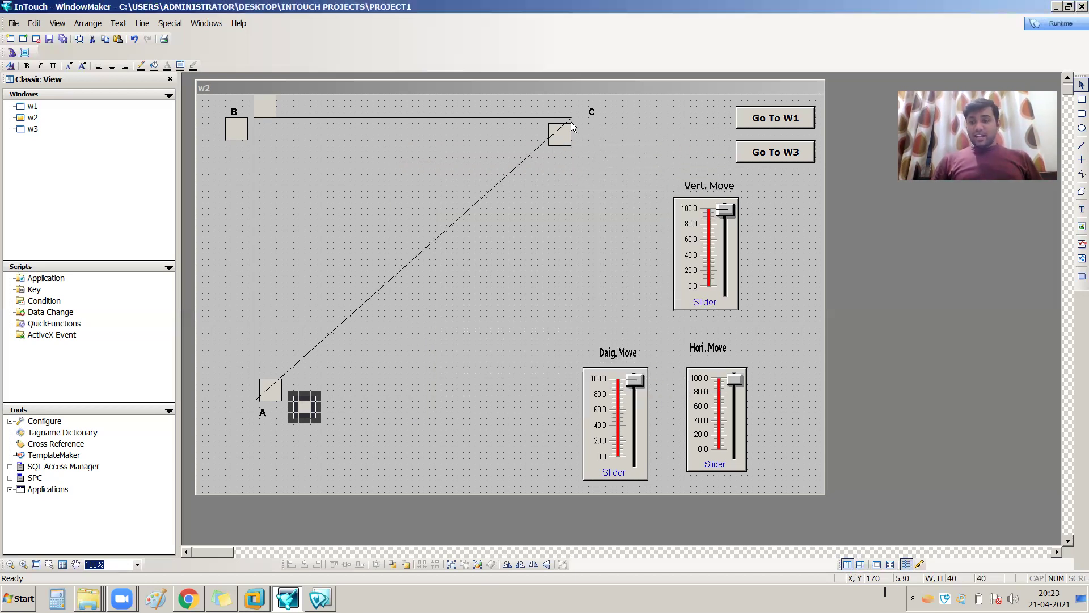
pyautogui.click(304, 437)
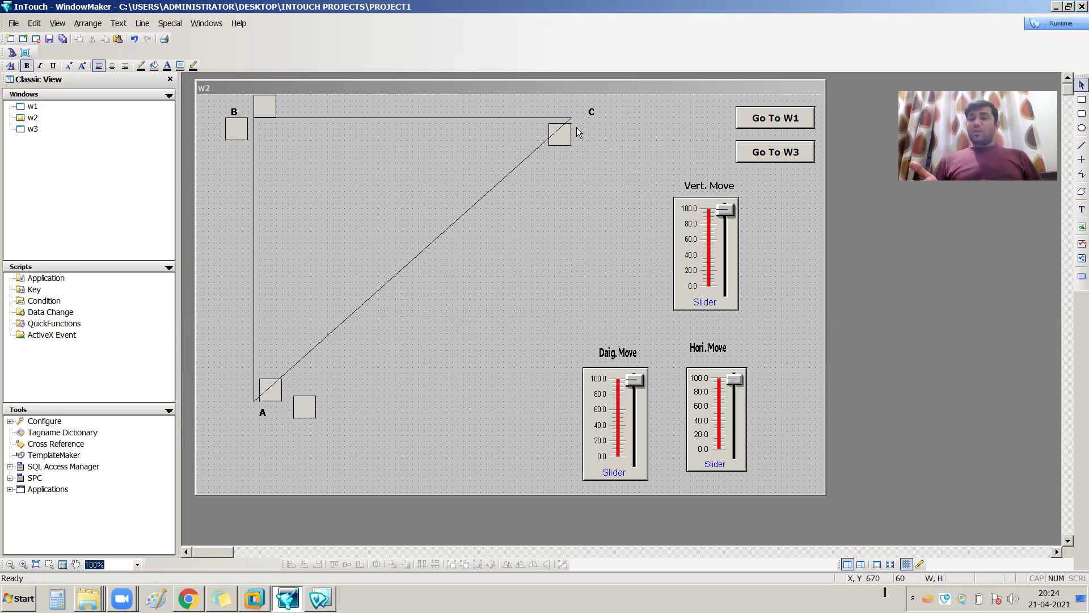
# Set the new square's horizontal movement to 0 to the left and 500 to the right
pyautogui.doubleClick(301, 407)
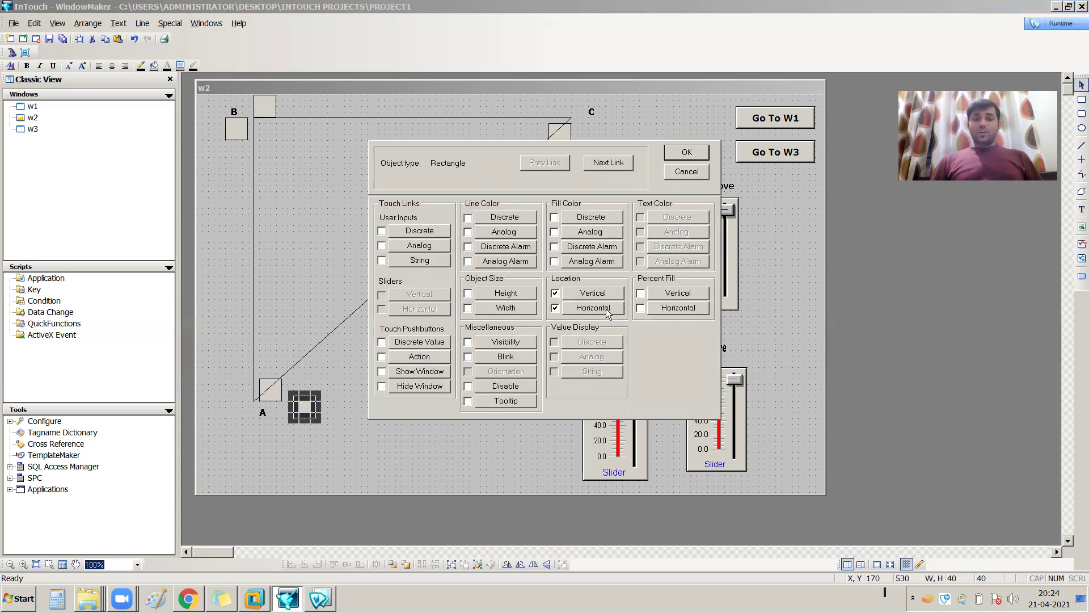
pyautogui.click(606, 309)
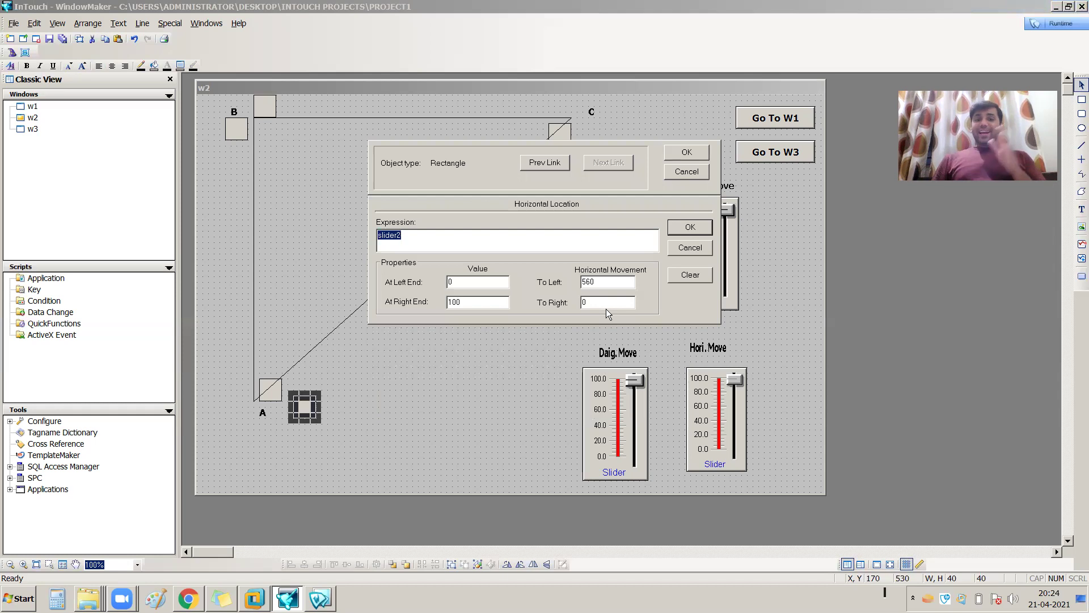
pyautogui.doubleClick(589, 282)
pyautogui.press('BackSpace')
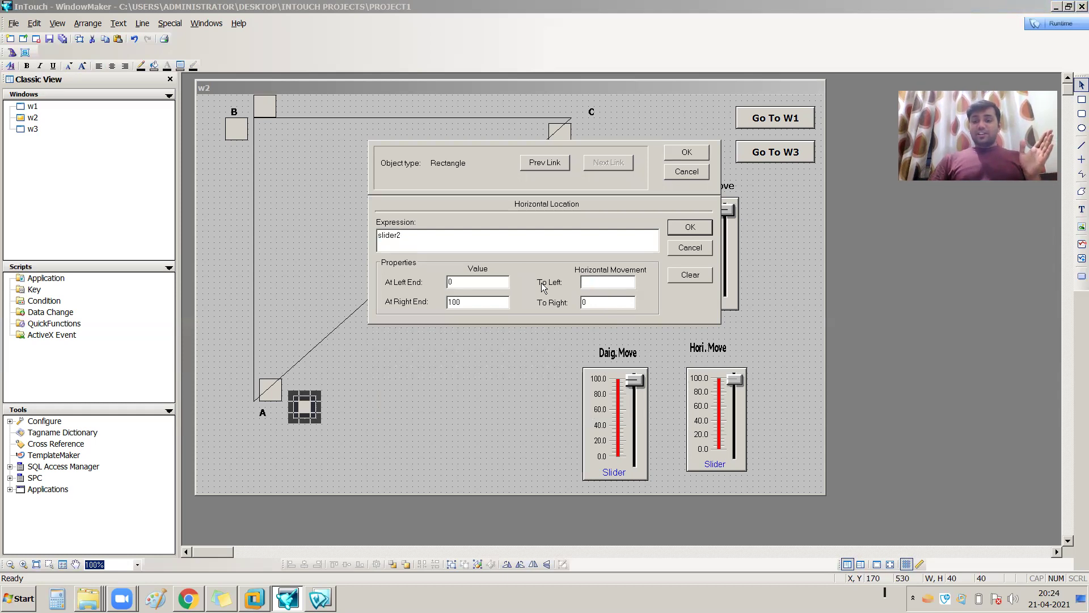
pyautogui.write('0')
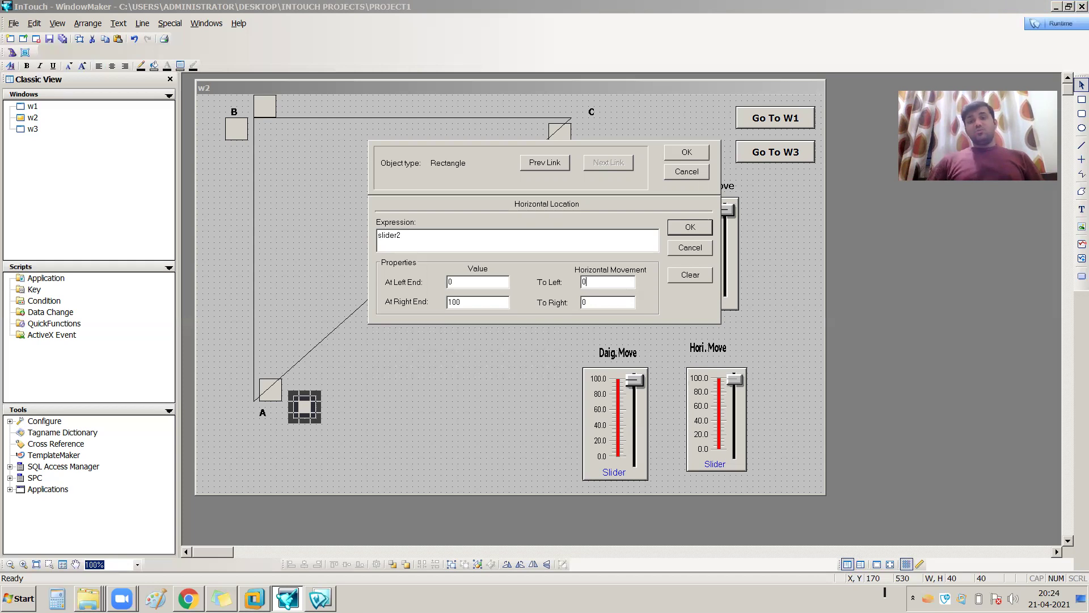
pyautogui.doubleClick(586, 302)
pyautogui.write('5')
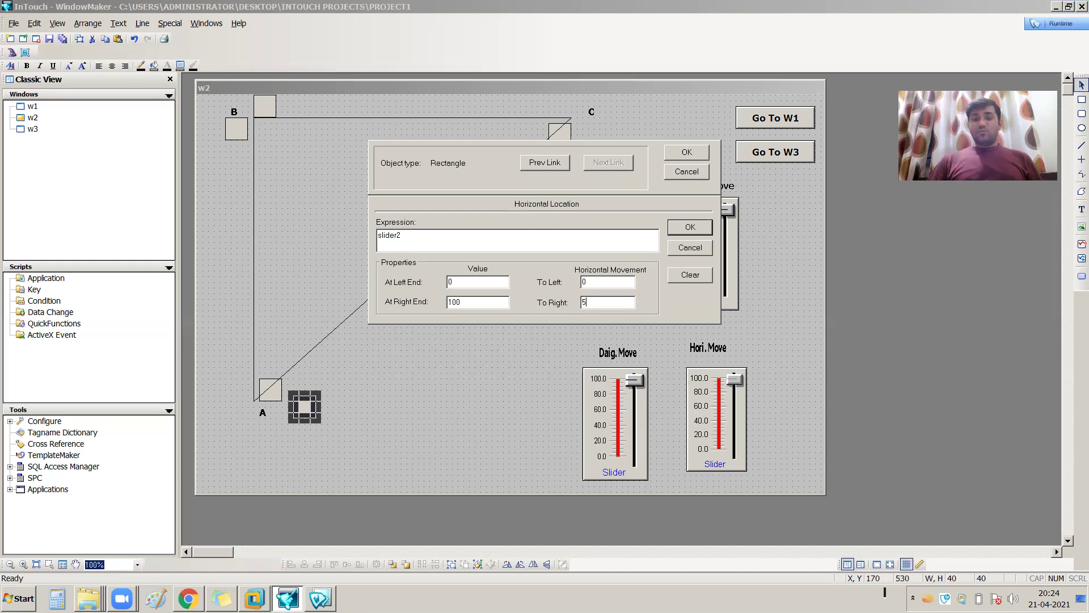
pyautogui.write('00')
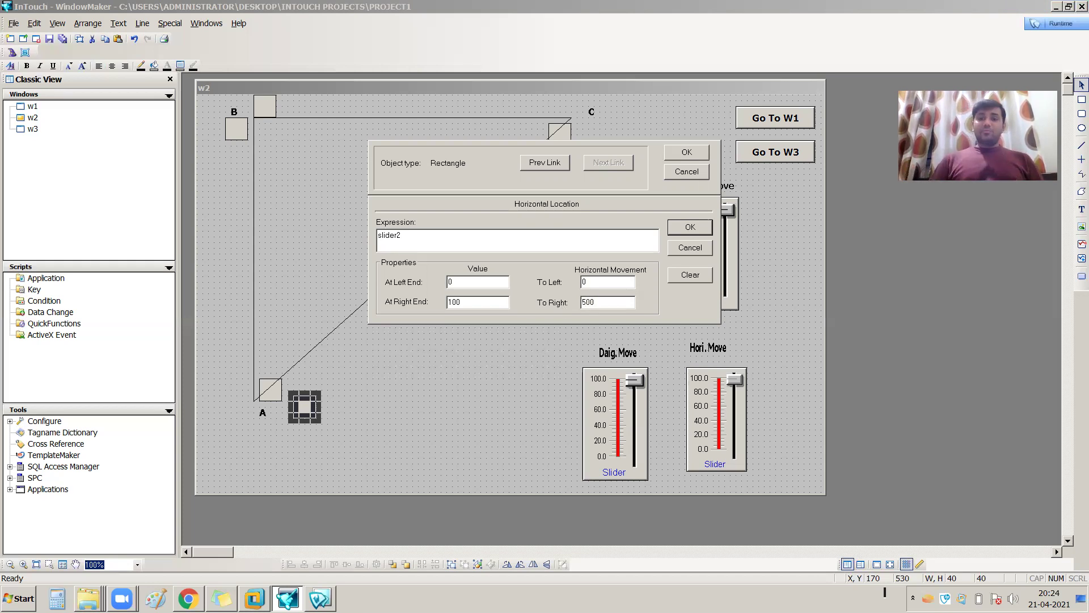
pyautogui.click(470, 306)
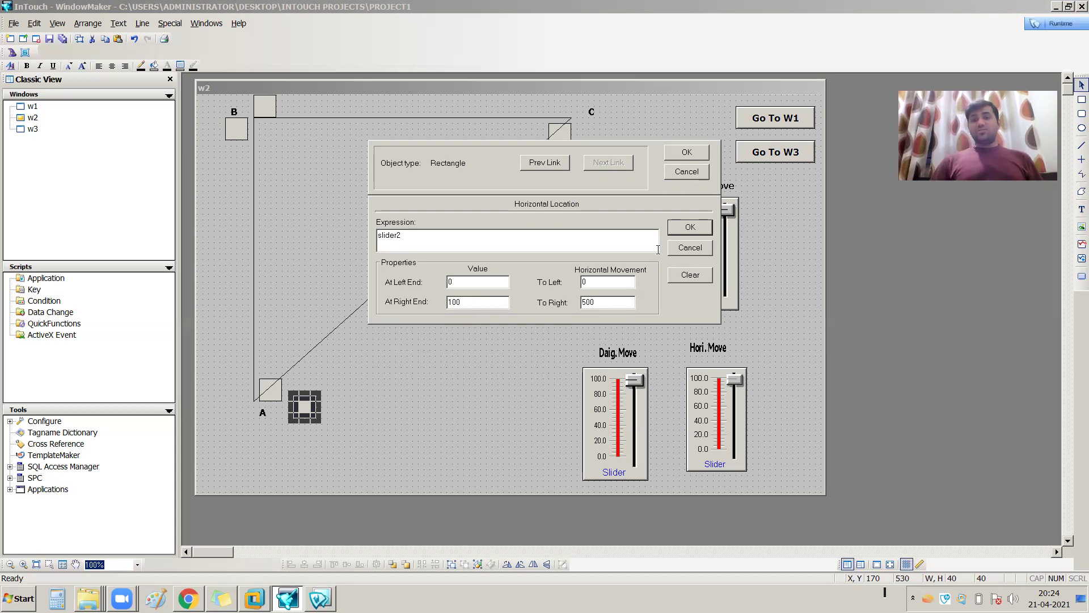
pyautogui.click(613, 284)
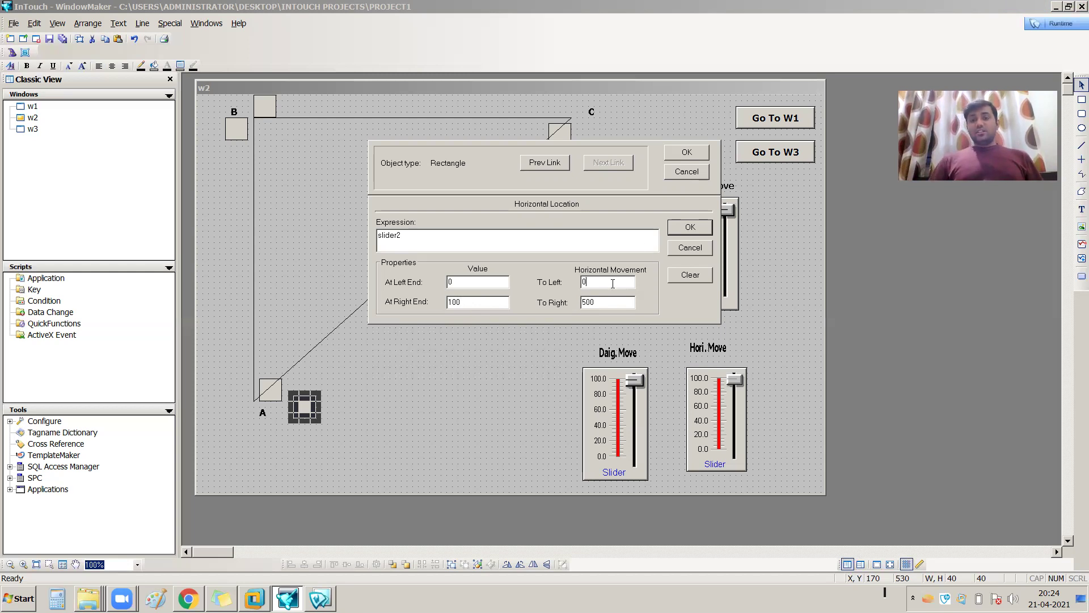
pyautogui.click(680, 227)
pyautogui.click(688, 153)
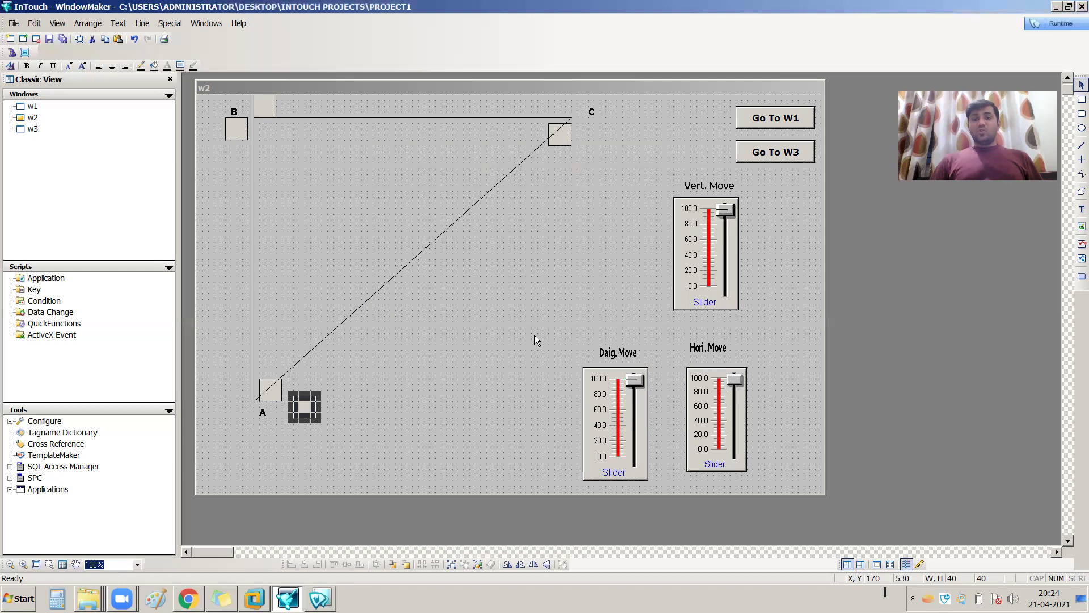
pyautogui.click(484, 336)
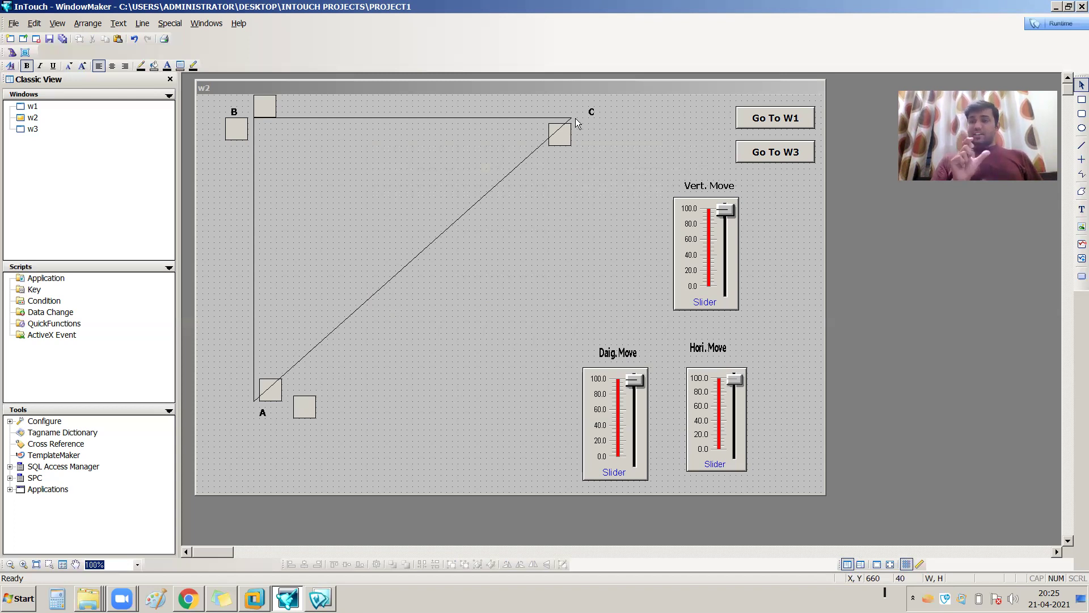
# Review the value range and movement settings of the new square's horizontal location link
pyautogui.doubleClick(305, 406)
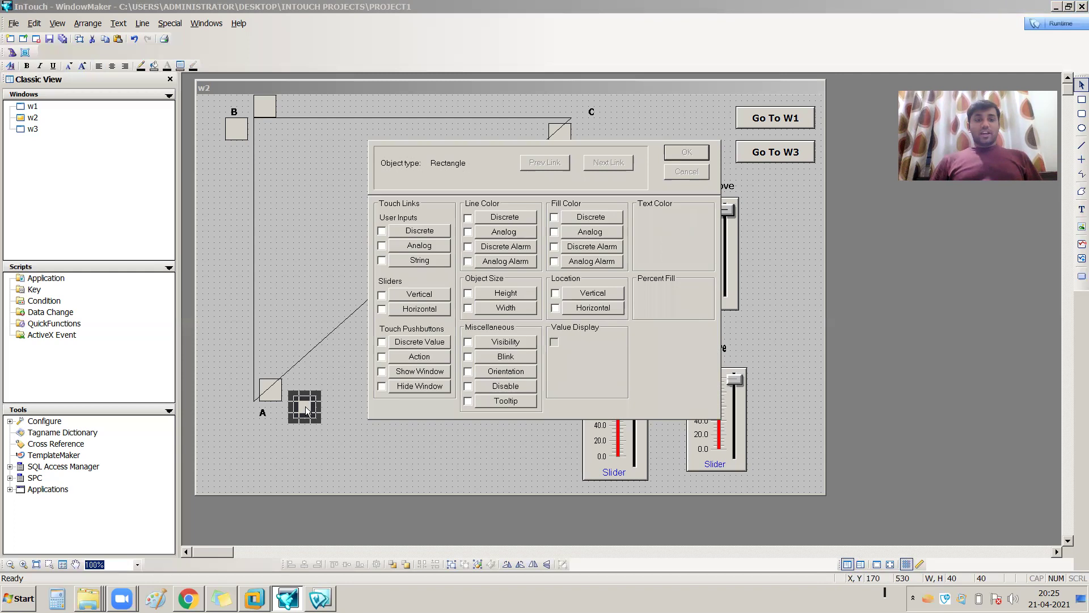
pyautogui.click(593, 310)
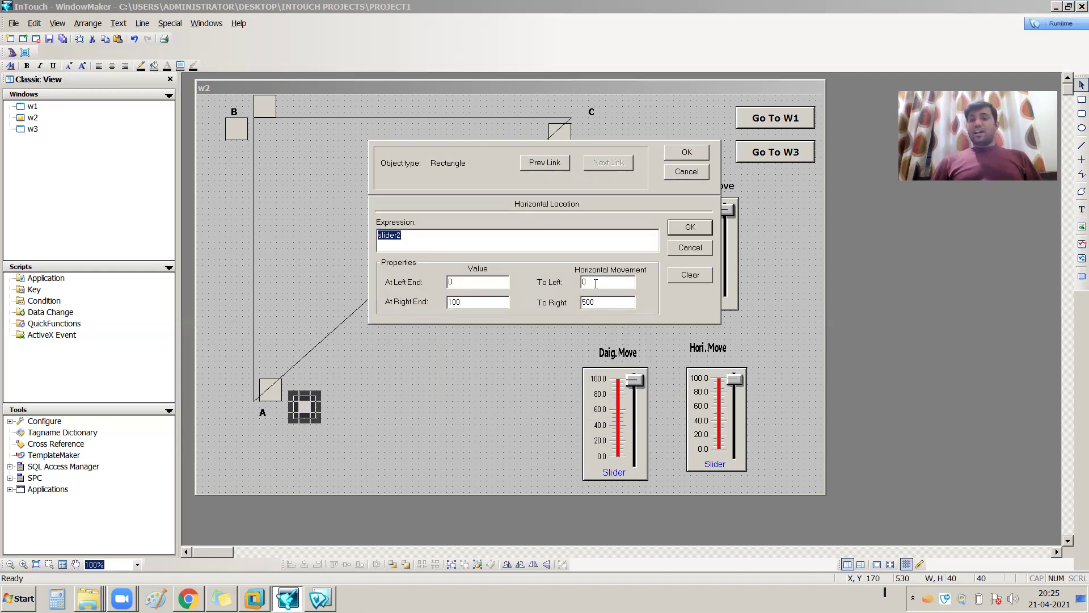
pyautogui.click(596, 284)
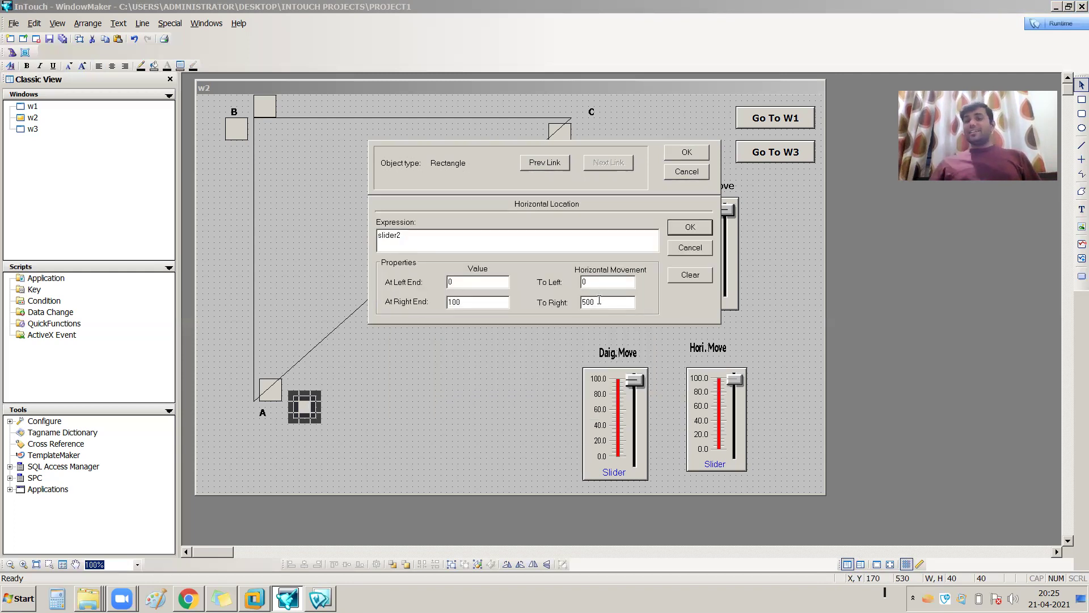
pyautogui.click(691, 228)
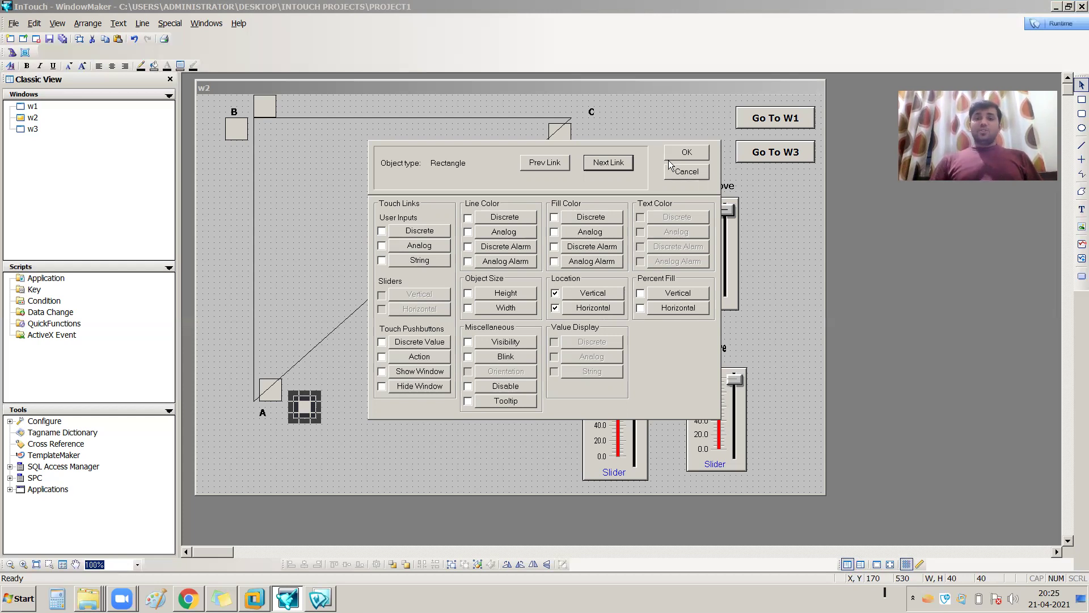
pyautogui.click(687, 152)
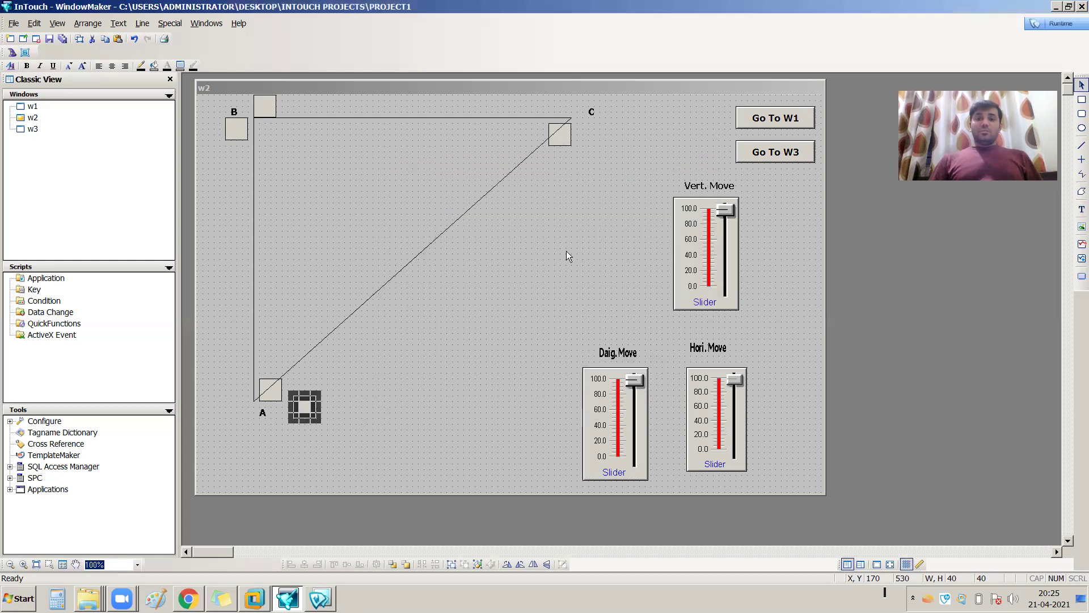
pyautogui.click(418, 378)
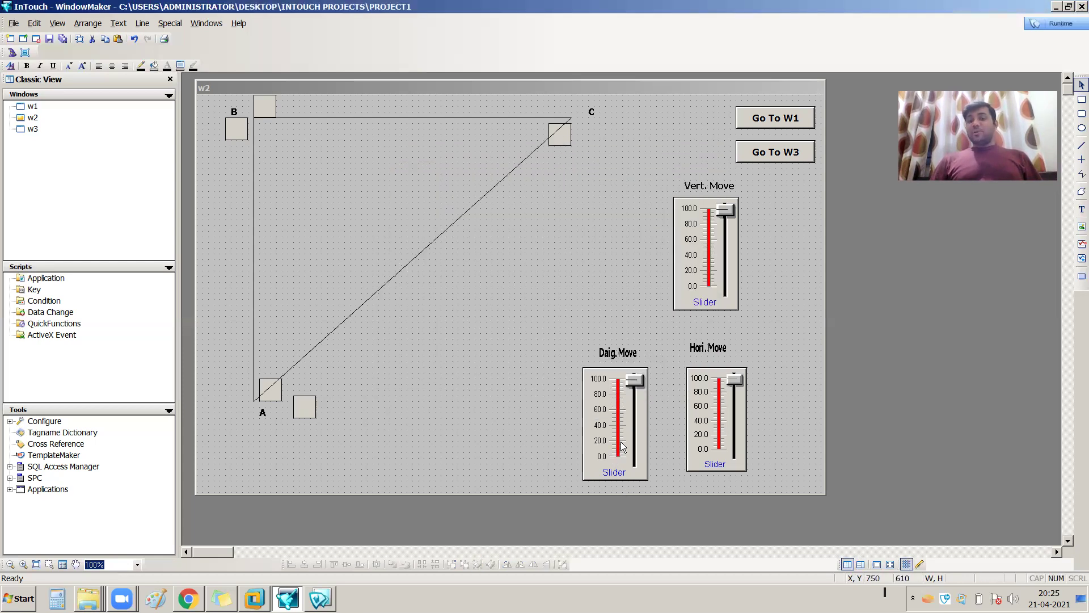
# Check the Daig. Move slider's tagname and the expression of the new square's vertical location link
pyautogui.doubleClick(622, 447)
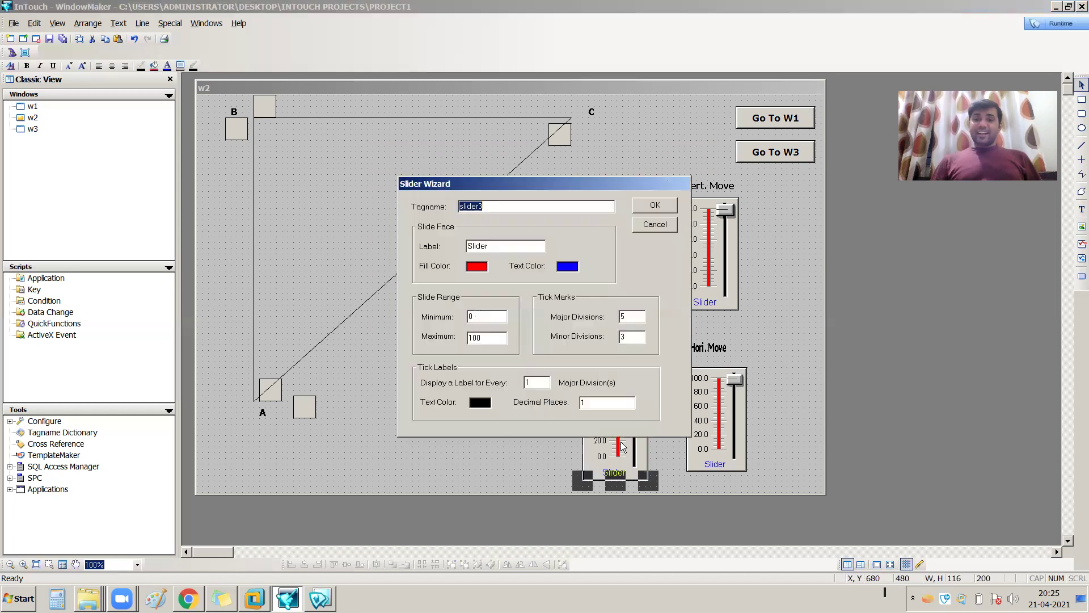
pyautogui.click(675, 200)
pyautogui.doubleClick(304, 407)
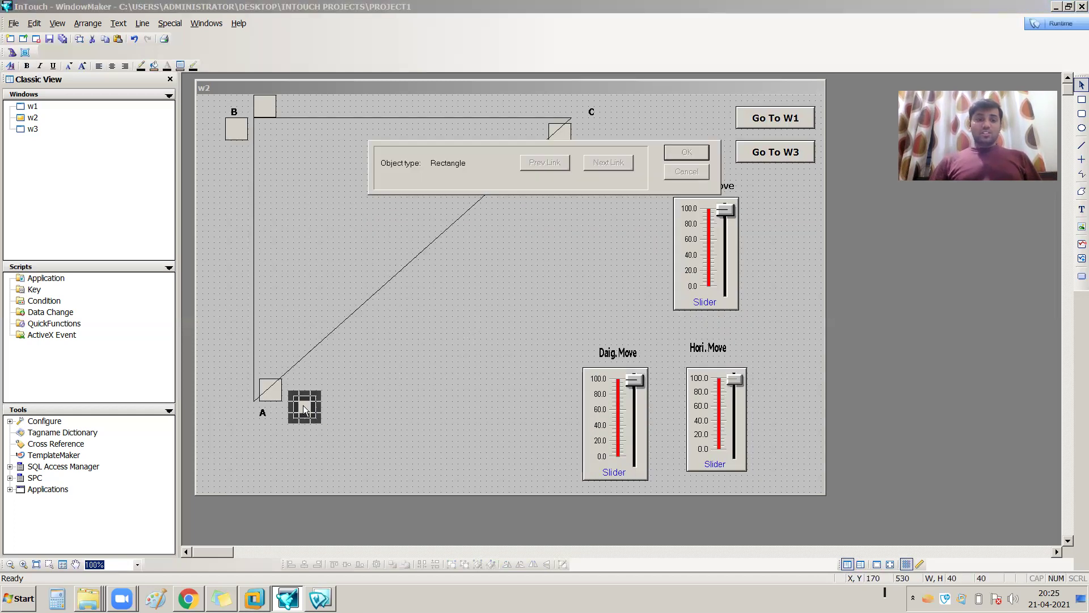
pyautogui.click(591, 293)
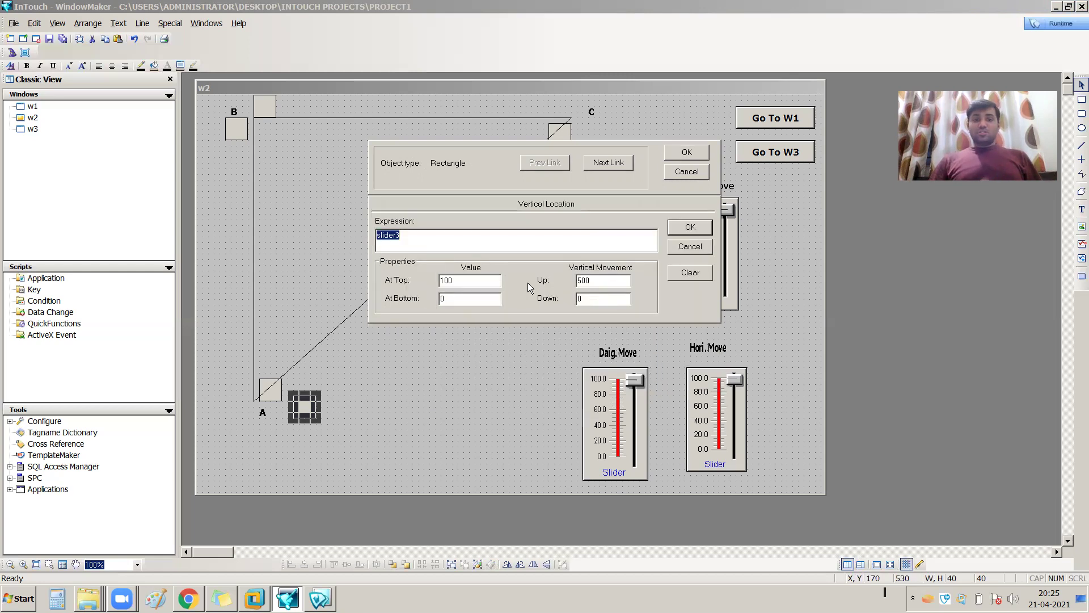
pyautogui.click(690, 227)
# Change the expression of the new square's horizontal location link to slider3
pyautogui.click(596, 307)
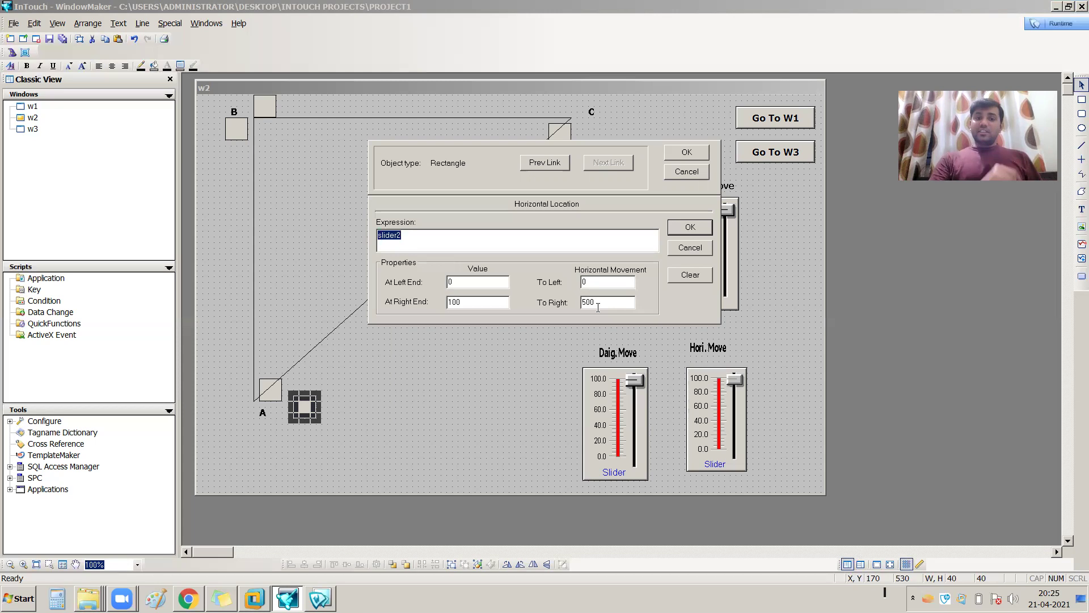
pyautogui.click(437, 247)
pyautogui.press('BackSpace')
pyautogui.write('3')
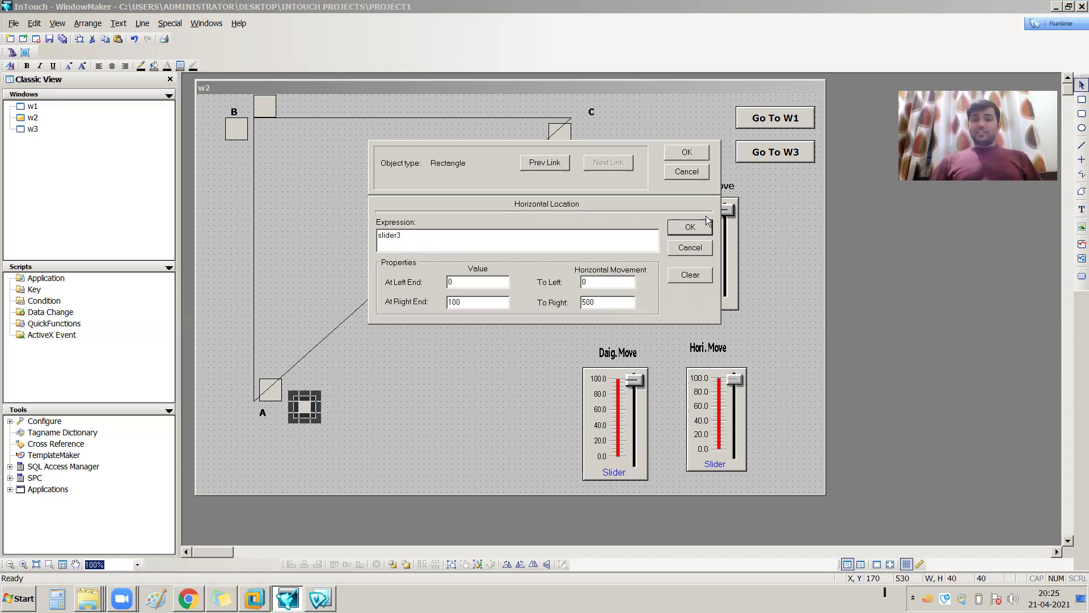
pyautogui.click(690, 226)
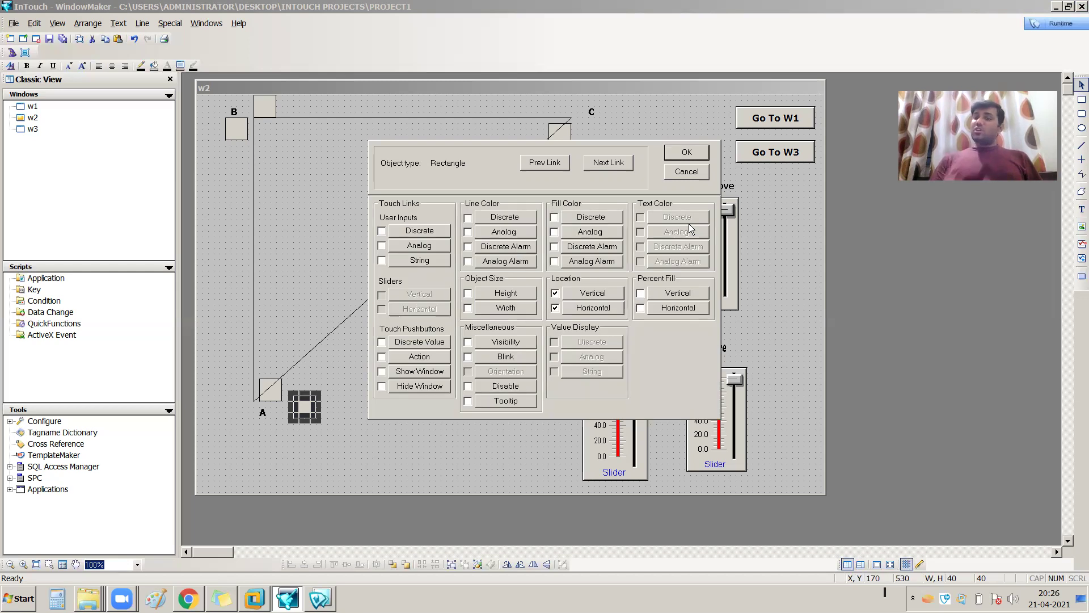
pyautogui.click(689, 153)
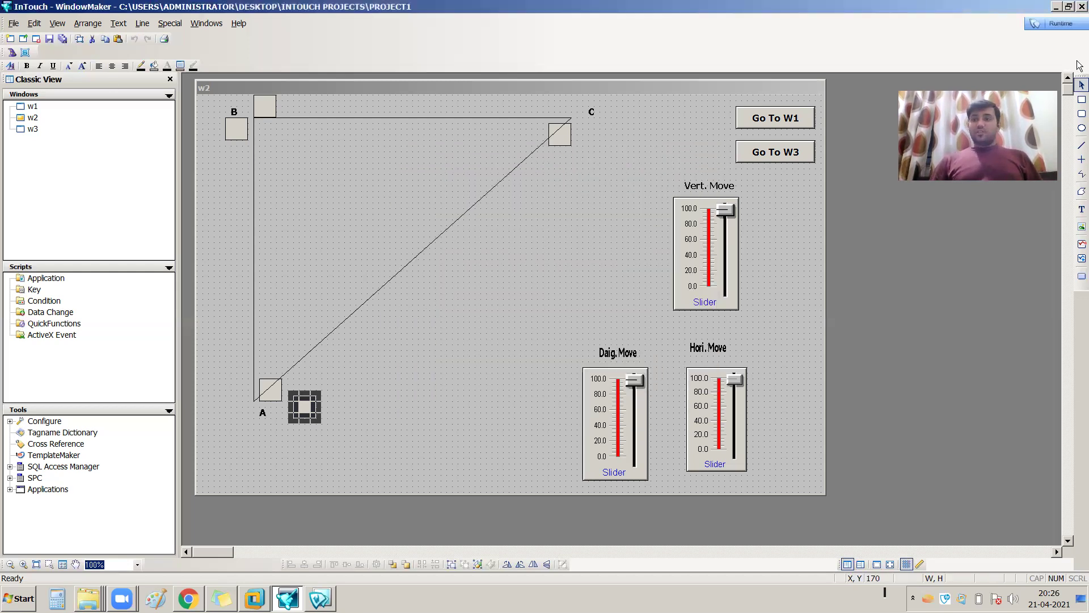
# Switch to the WindowViewer runtime and test the new square's diagonal movement with the Daig. Move slider
pyautogui.click(1059, 22)
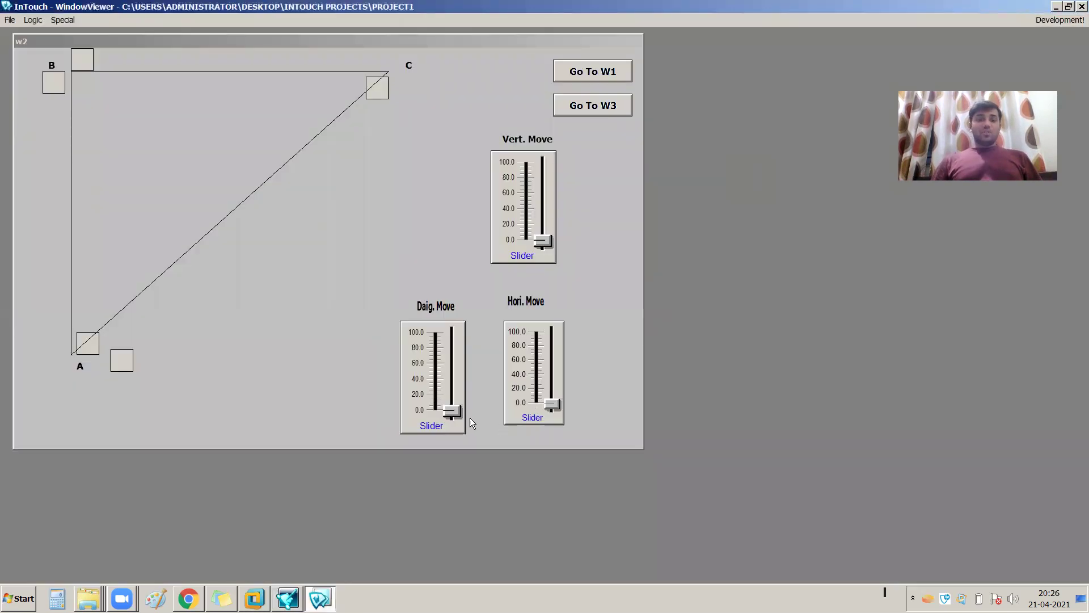
pyautogui.moveTo(453, 411)
pyautogui.mouseDown()
pyautogui.moveTo(452, 321)
pyautogui.moveTo(452, 410)
pyautogui.moveTo(453, 336)
pyautogui.moveTo(452, 409)
pyautogui.moveTo(452, 336)
pyautogui.moveTo(441, 420)
pyautogui.mouseUp()
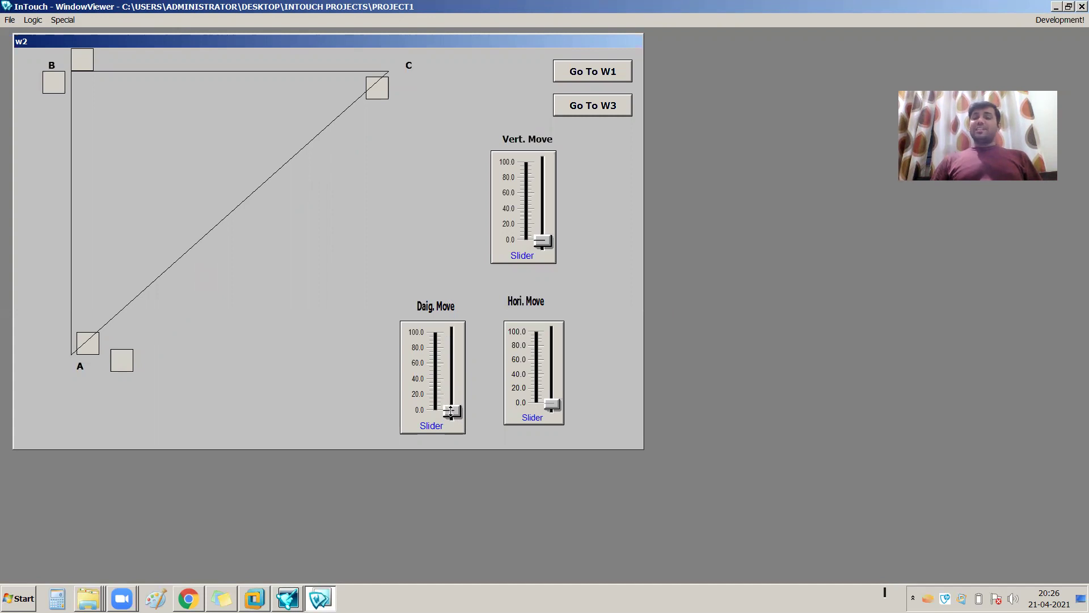
pyautogui.click(452, 412)
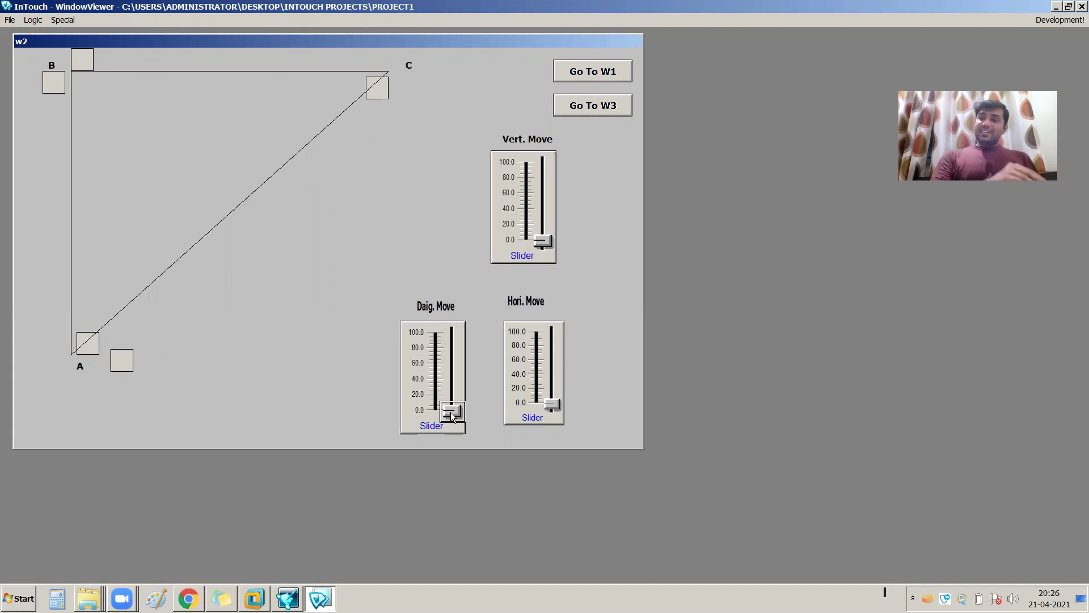